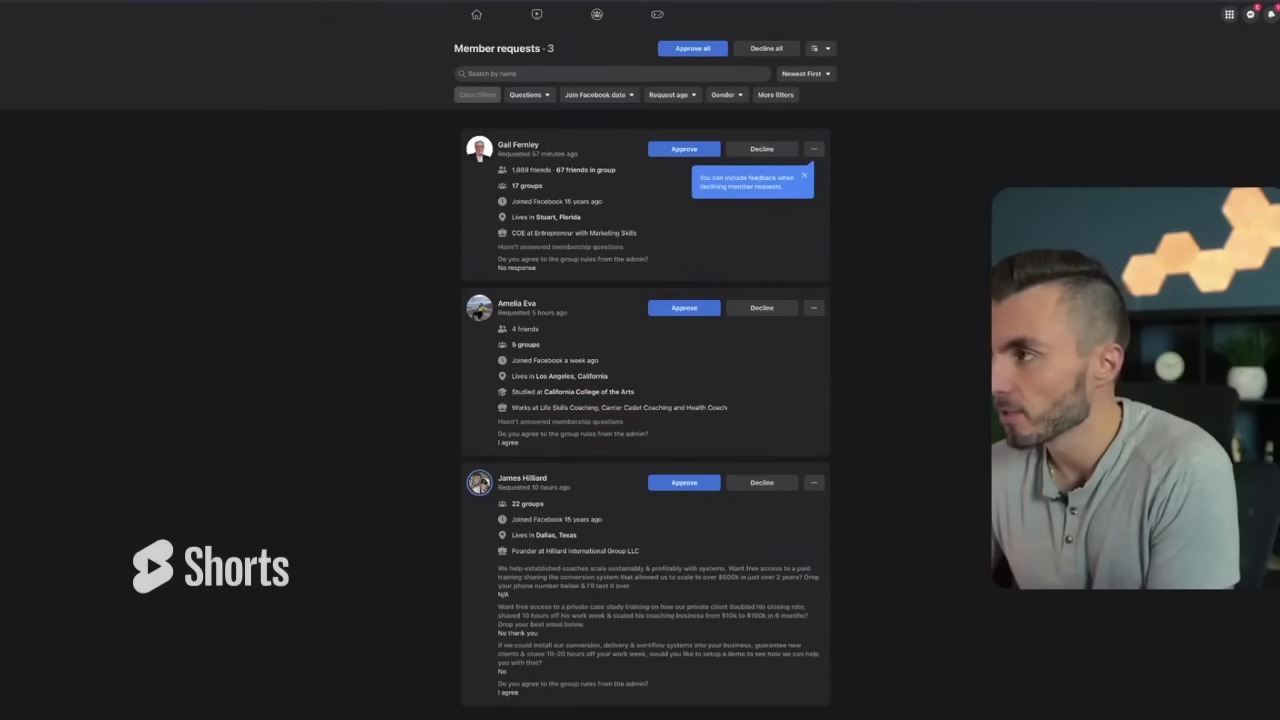
Look through the pending member requests and the applicants' answers to the membership questions
{"action": "left_click", "coordinate": [1268, 1]}
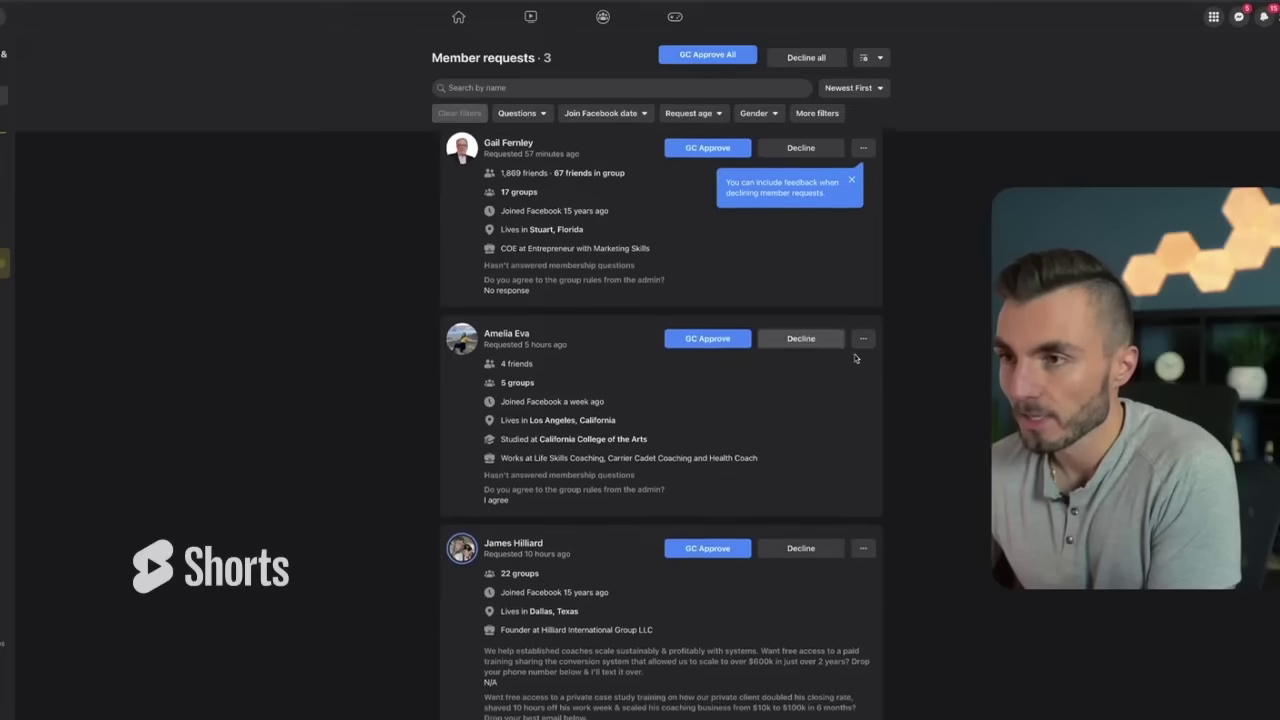
{"action": "scroll", "coordinate": [640, 263], "scroll_direction": "down", "scroll_amount": 1}
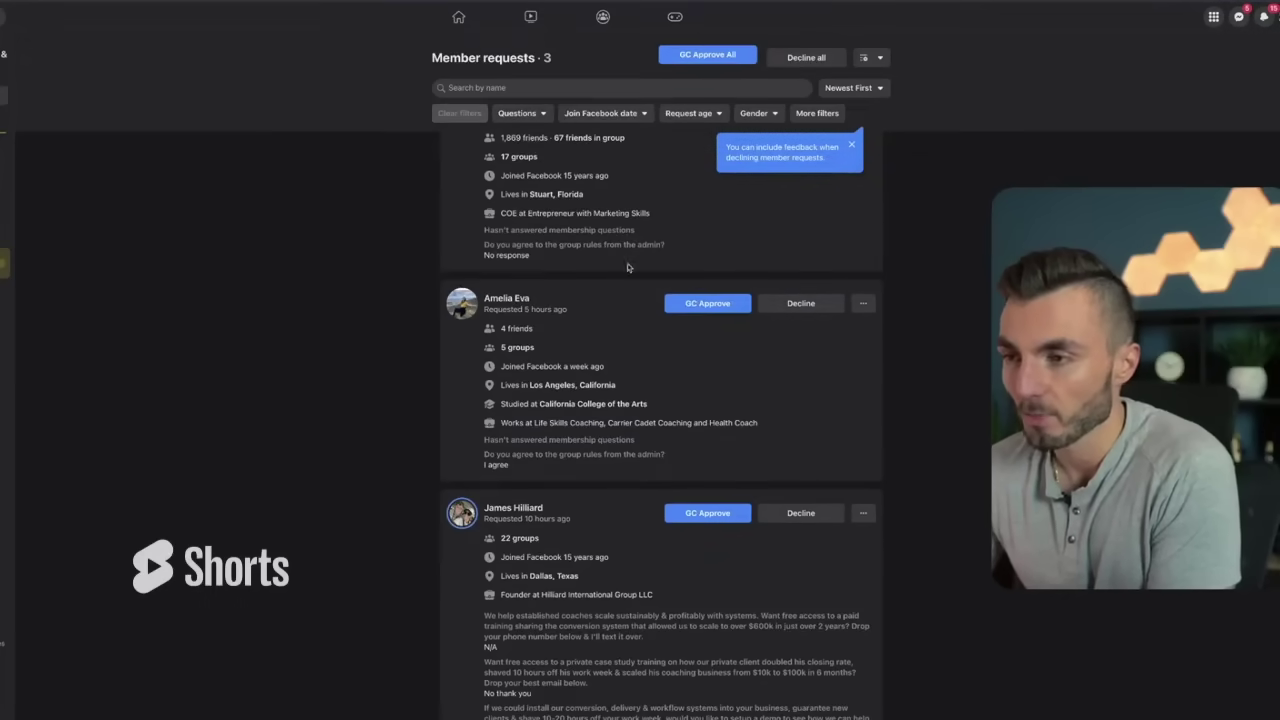
{"action": "scroll", "coordinate": [652, 402], "scroll_direction": "down", "scroll_amount": 1}
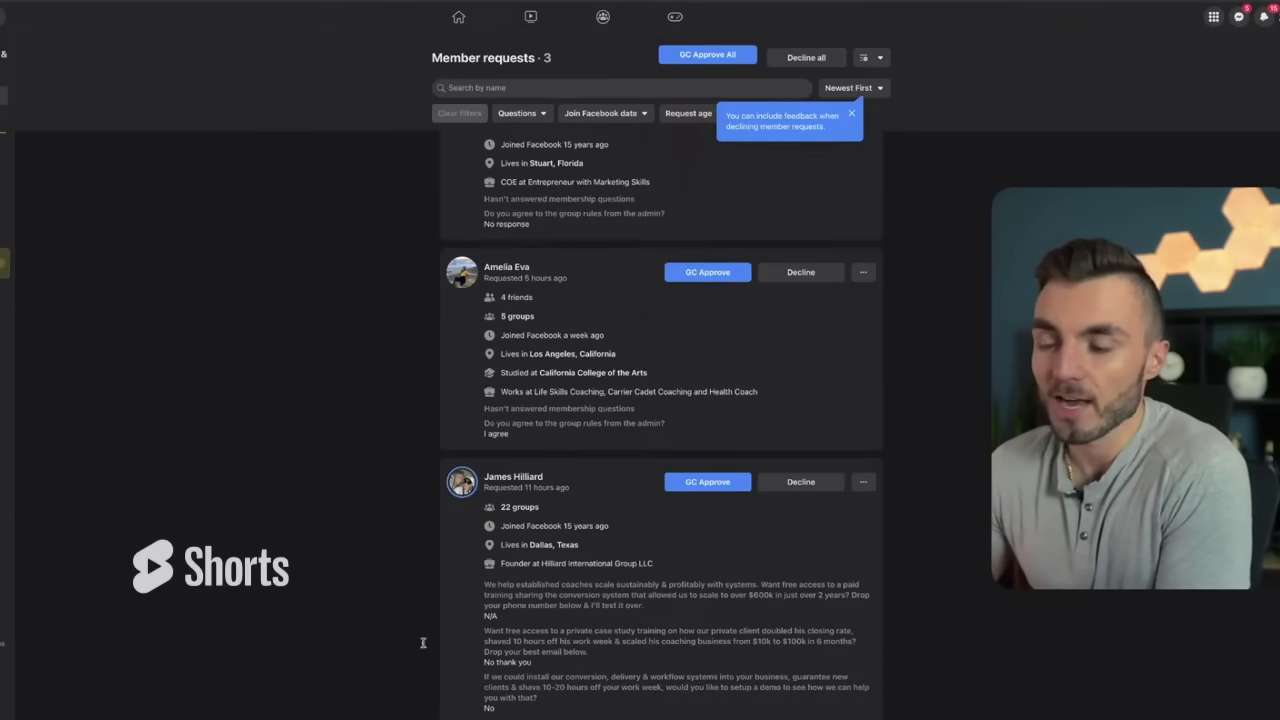
Copy the "No thank you" answer from the third member request
{"action": "left_click_drag", "start_coordinate": [538, 667], "coordinate": [484, 664]}
{"action": "right_click", "coordinate": [515, 664]}
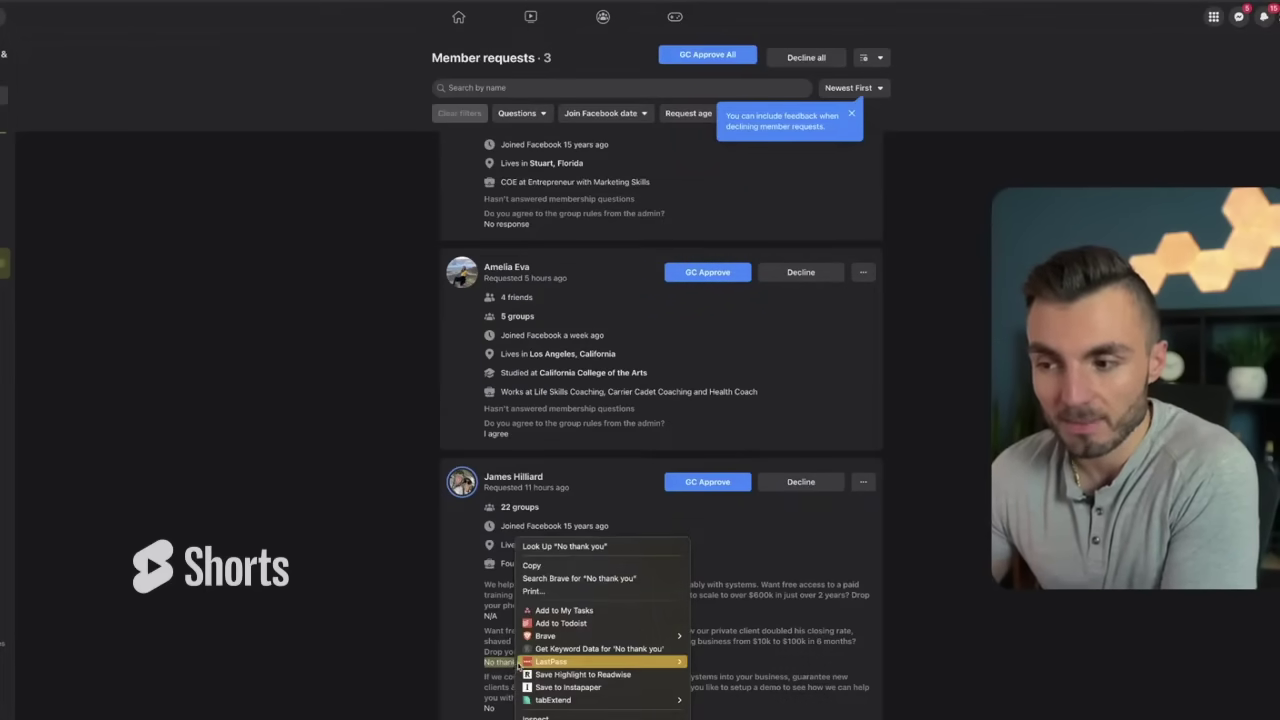
{"action": "left_click", "coordinate": [531, 565]}
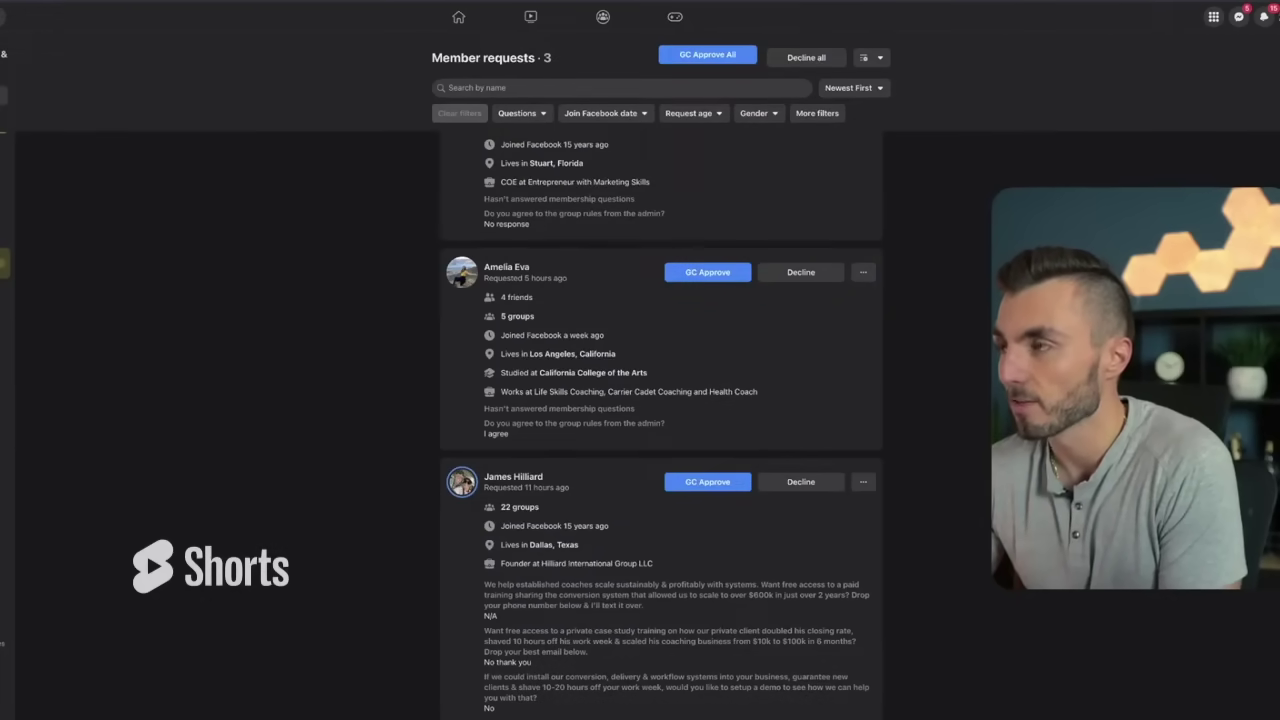
Check the Group Collector extension's status and auto approve setting, and look over the member requests from the start of the list
{"action": "left_click", "coordinate": [1158, 2]}
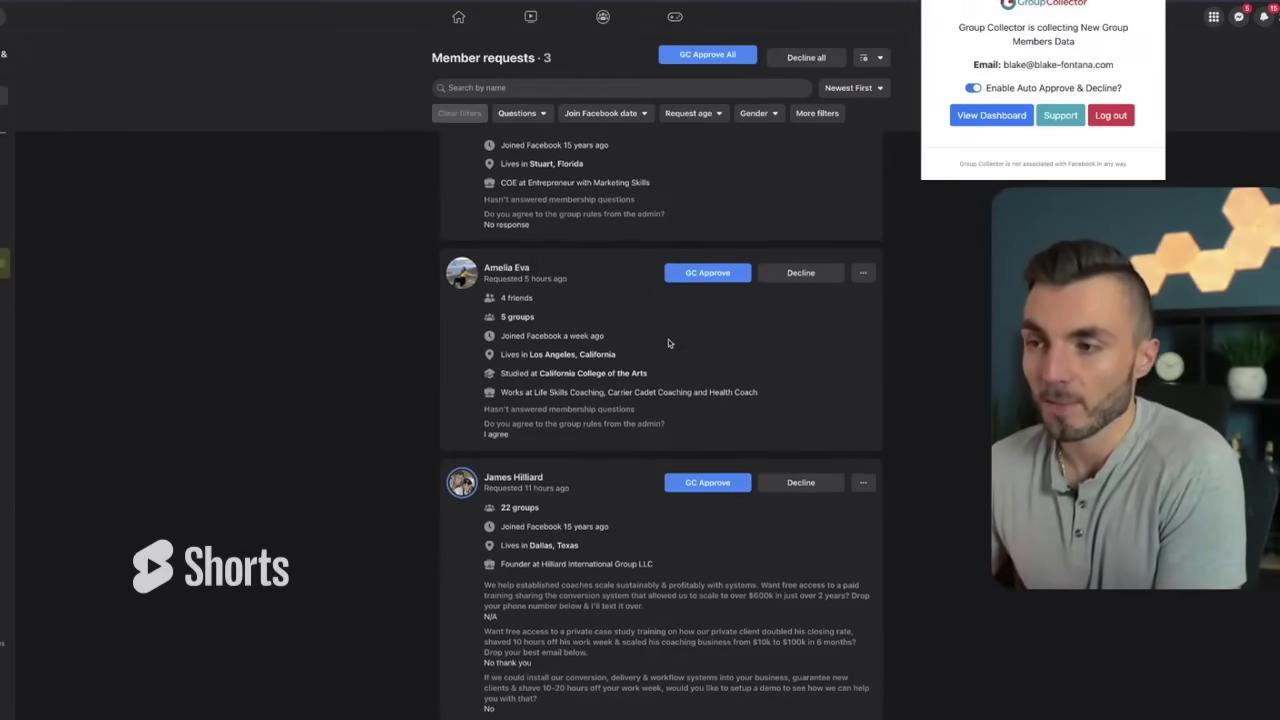
{"action": "scroll", "coordinate": [668, 339], "scroll_direction": "up", "scroll_amount": 2}
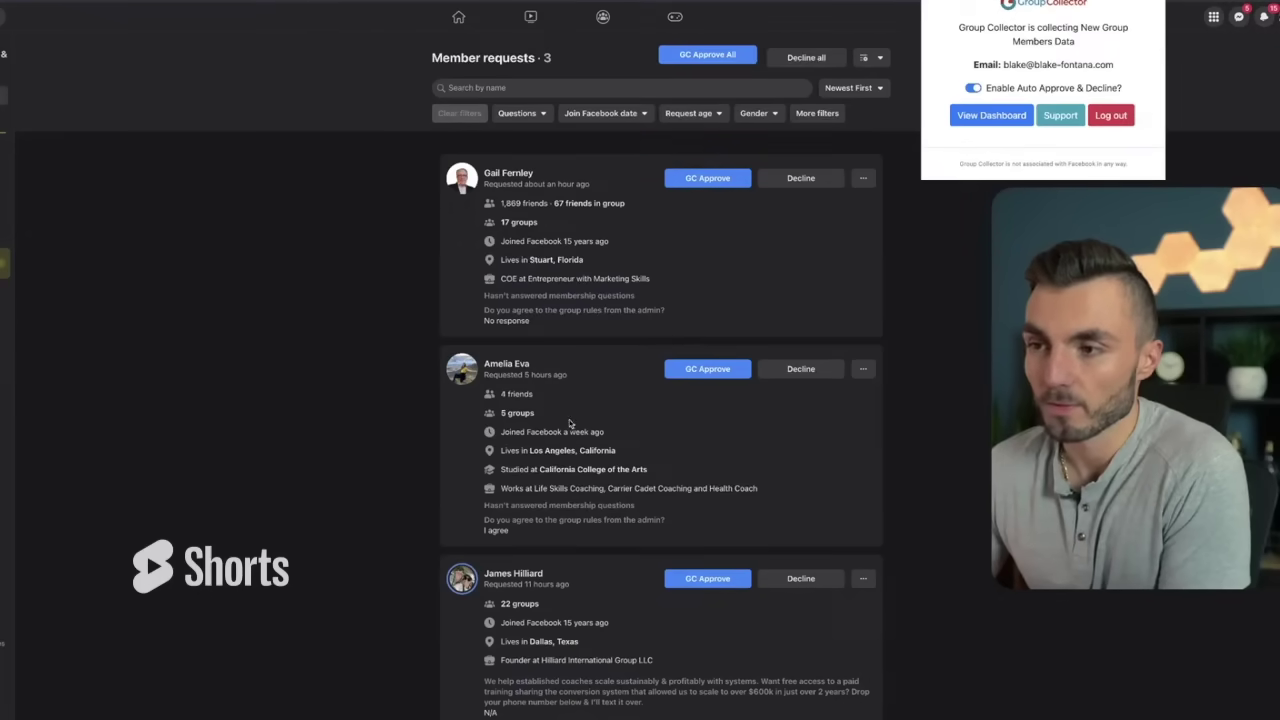
{"action": "left_click", "coordinate": [810, 372]}
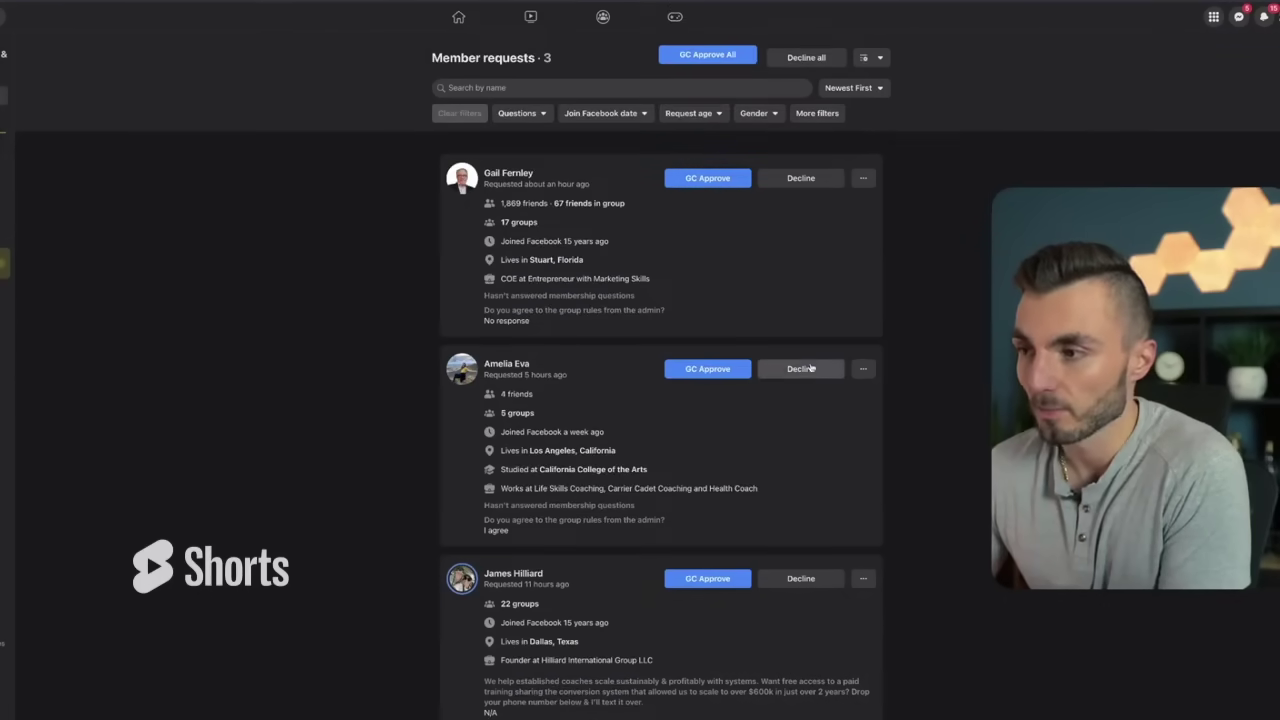
{"action": "left_click", "coordinate": [815, 180]}
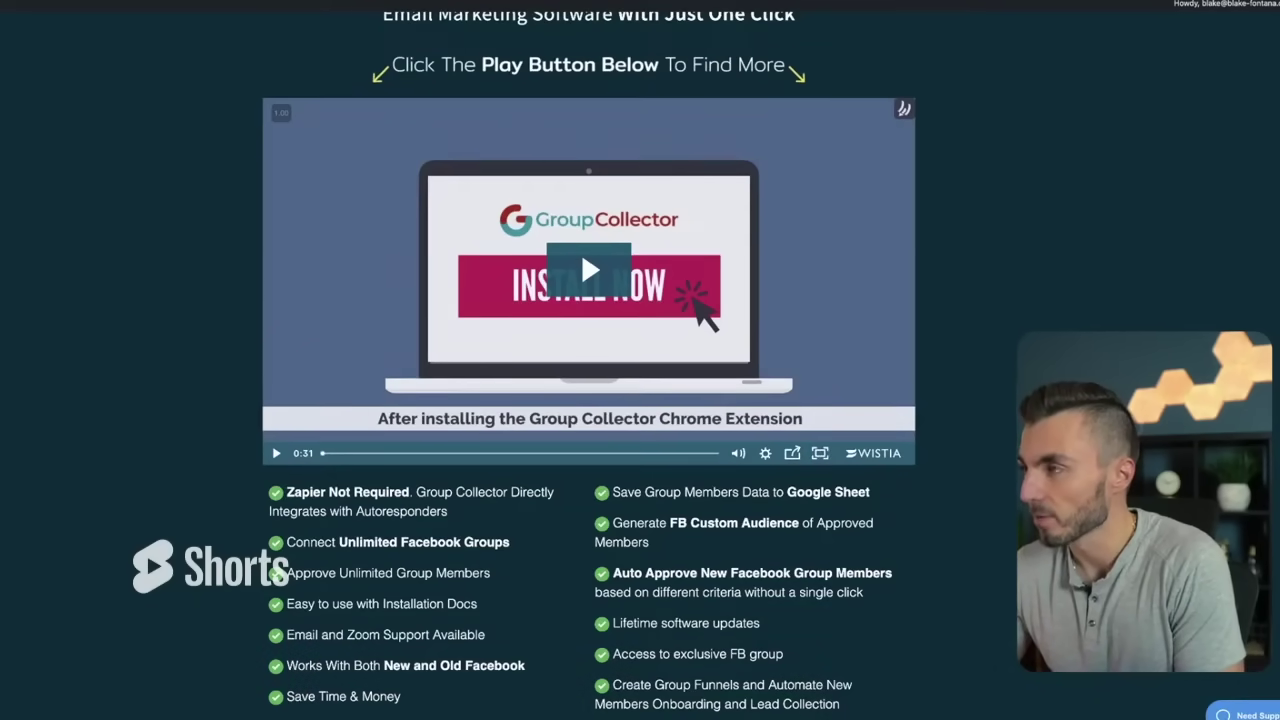
Create a new group named "Test Group" in the Group Collector dashboard, using the copied Facebook group URL
{"action": "left_click", "coordinate": [1029, 107]}
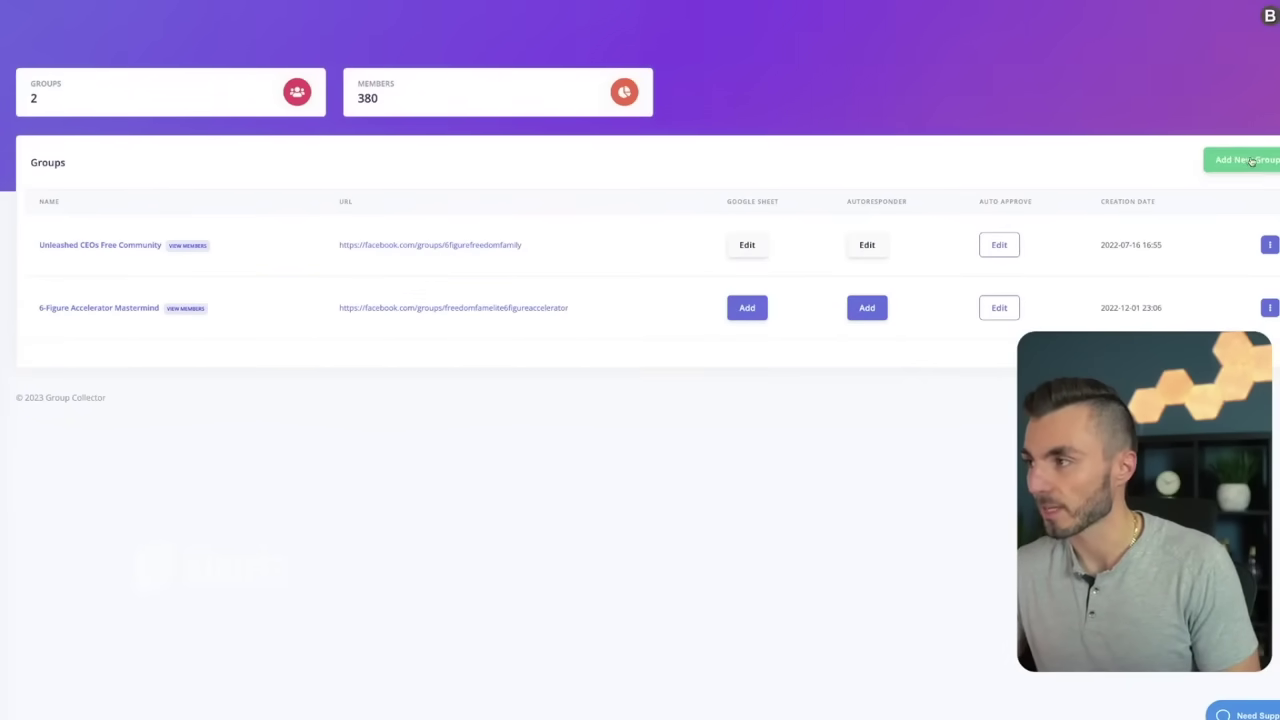
{"action": "left_click", "coordinate": [1207, 161]}
{"action": "left_click", "coordinate": [98, 157]}
{"action": "type", "text": "Test Group"}
{"action": "left_click", "coordinate": [70, 211]}
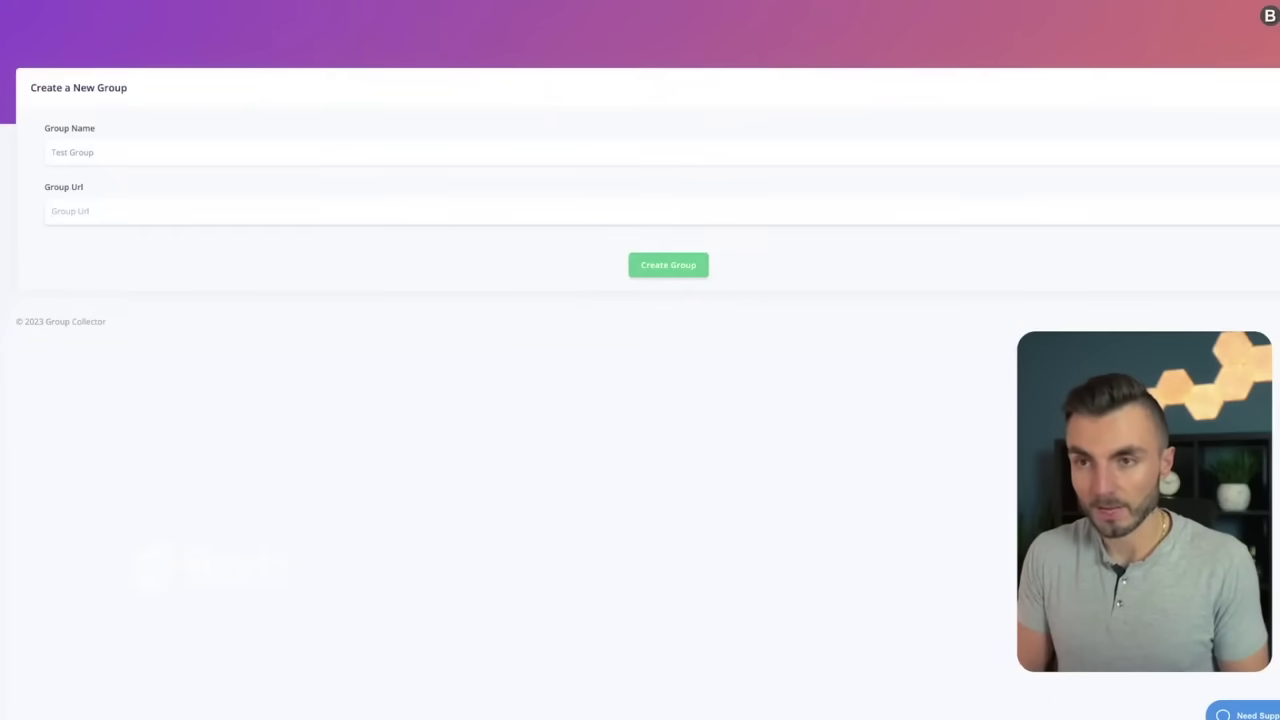
{"action": "key", "text": "ctrl+v"}
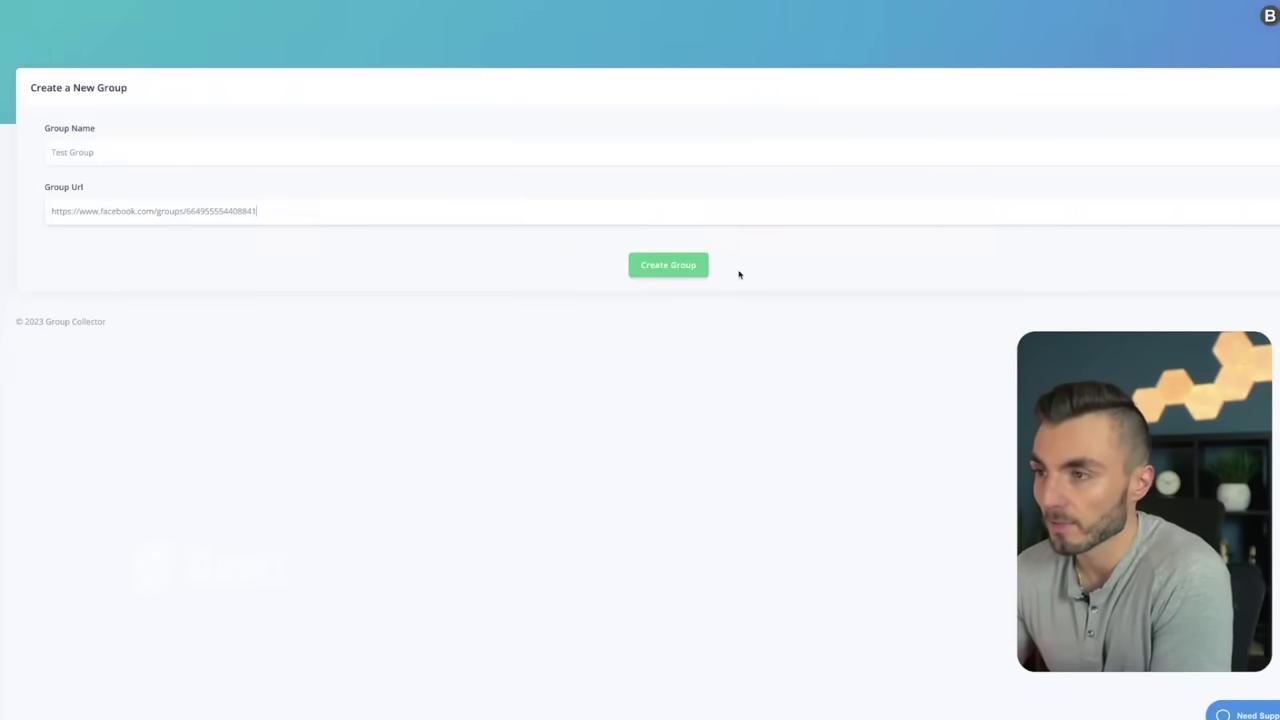
{"action": "left_click", "coordinate": [685, 270]}
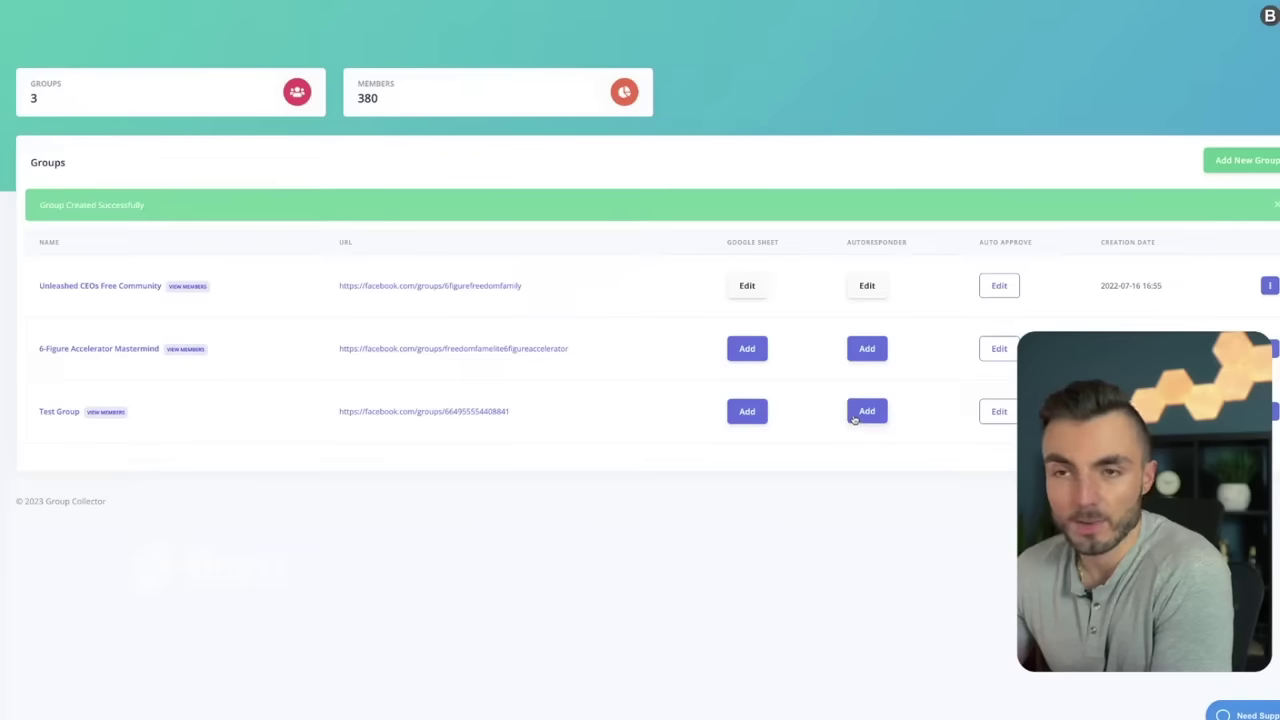
Open the Google Sheet setup for Test Group and its linked Group Collector template sheet
{"action": "left_click", "coordinate": [747, 411]}
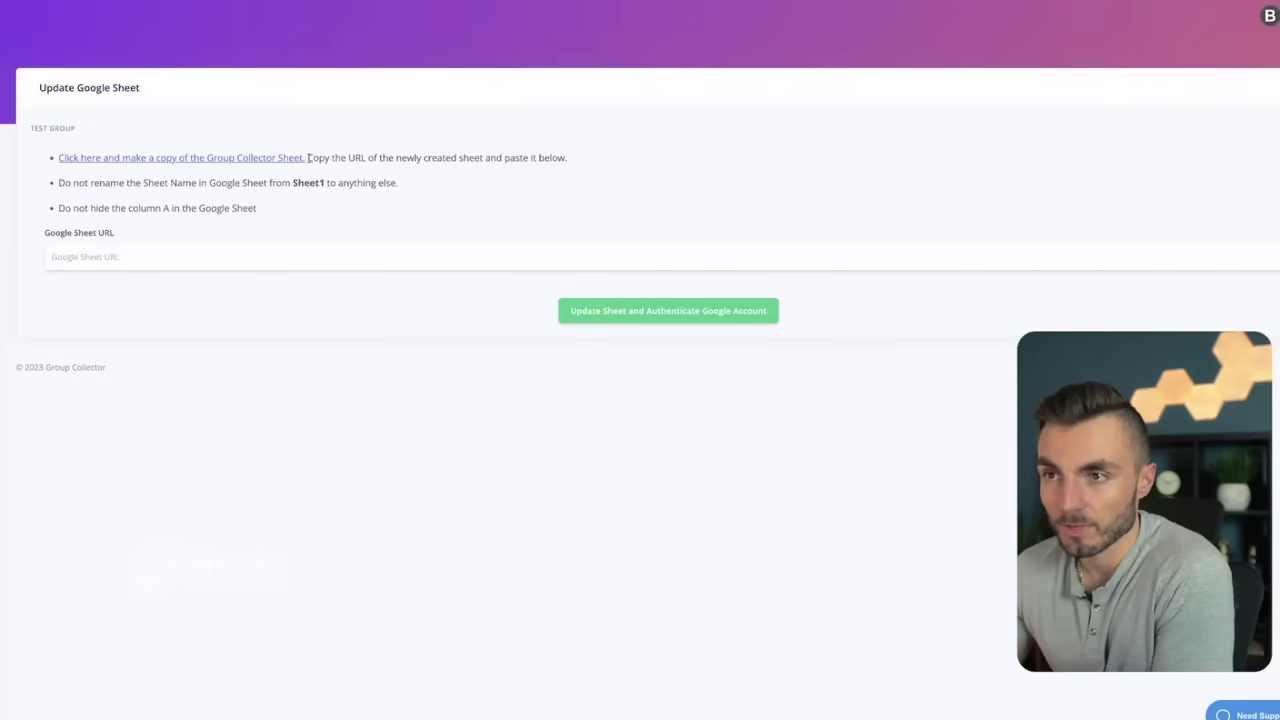
{"action": "left_click", "coordinate": [180, 158]}
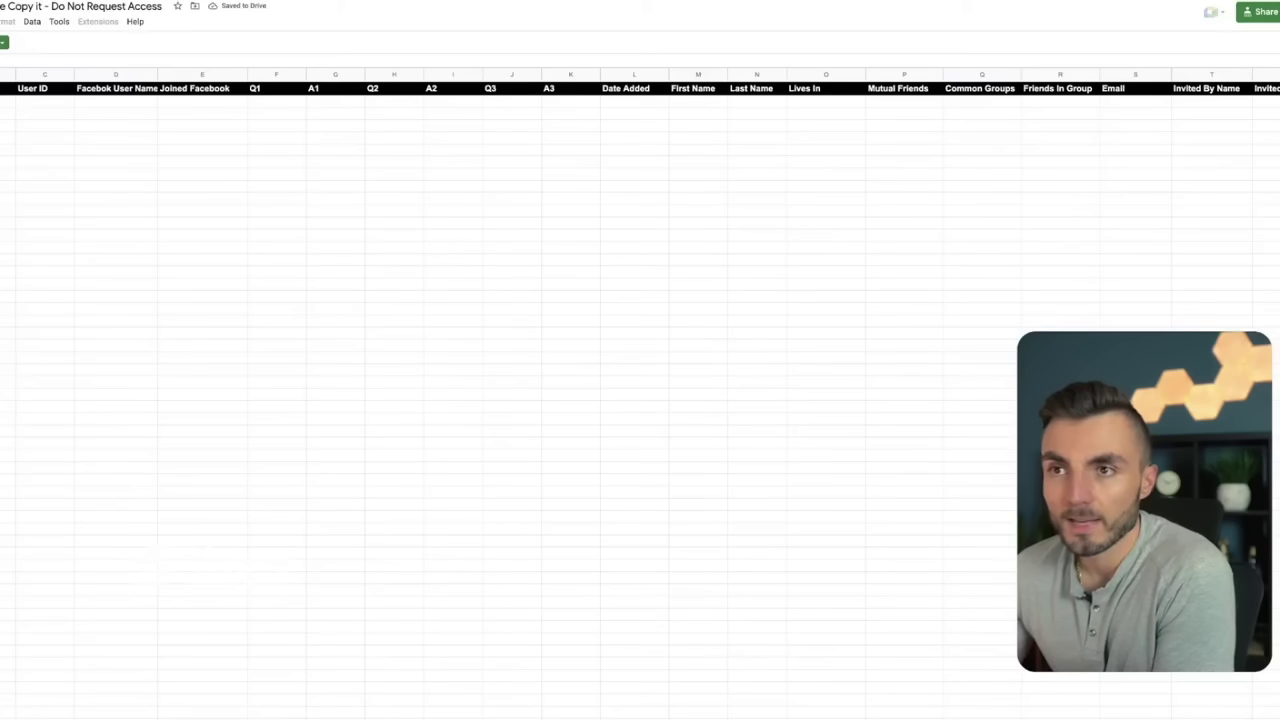
Examine the template sheet's column headers, from the user details through the question and answer columns
{"action": "left_click_drag", "start_coordinate": [10, 112], "coordinate": [186, 192]}
{"action": "left_click", "coordinate": [186, 192]}
{"action": "left_click", "coordinate": [42, 92]}
{"action": "left_click", "coordinate": [132, 95]}
{"action": "left_click", "coordinate": [100, 114]}
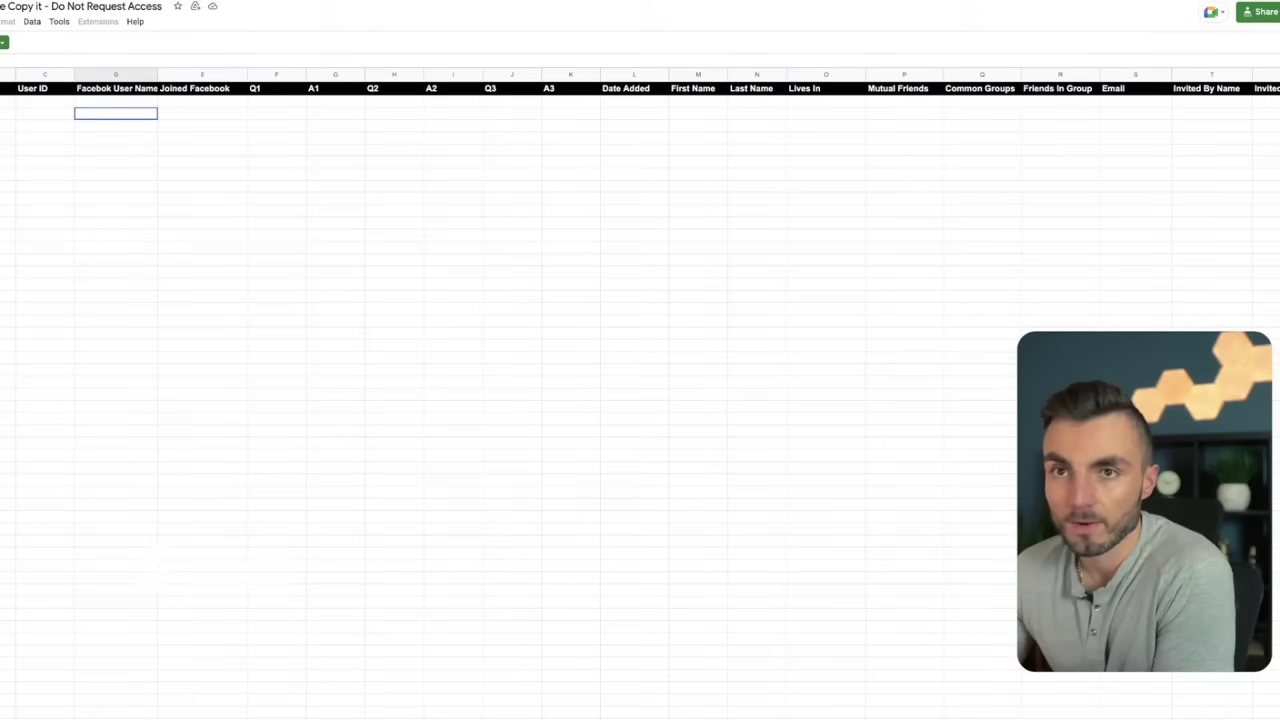
{"action": "left_click", "coordinate": [28, 92]}
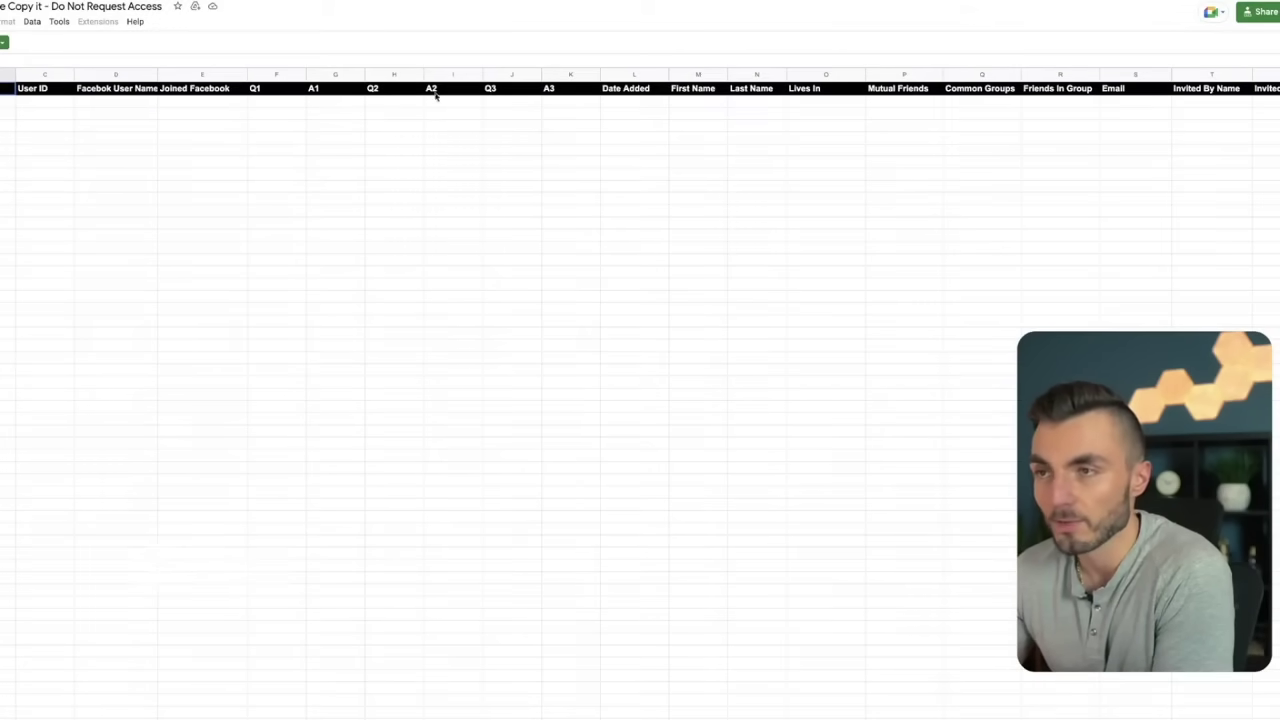
{"action": "left_click", "coordinate": [264, 104]}
{"action": "left_click", "coordinate": [371, 104]}
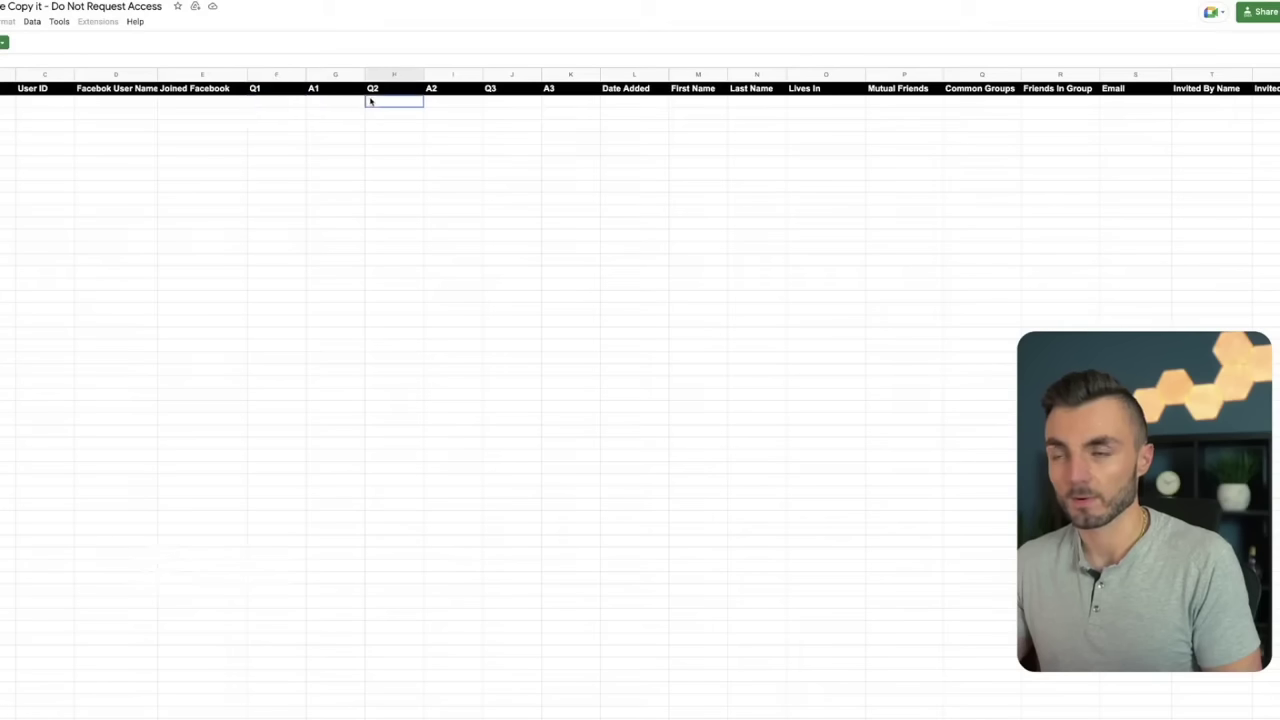
{"action": "left_click", "coordinate": [497, 104]}
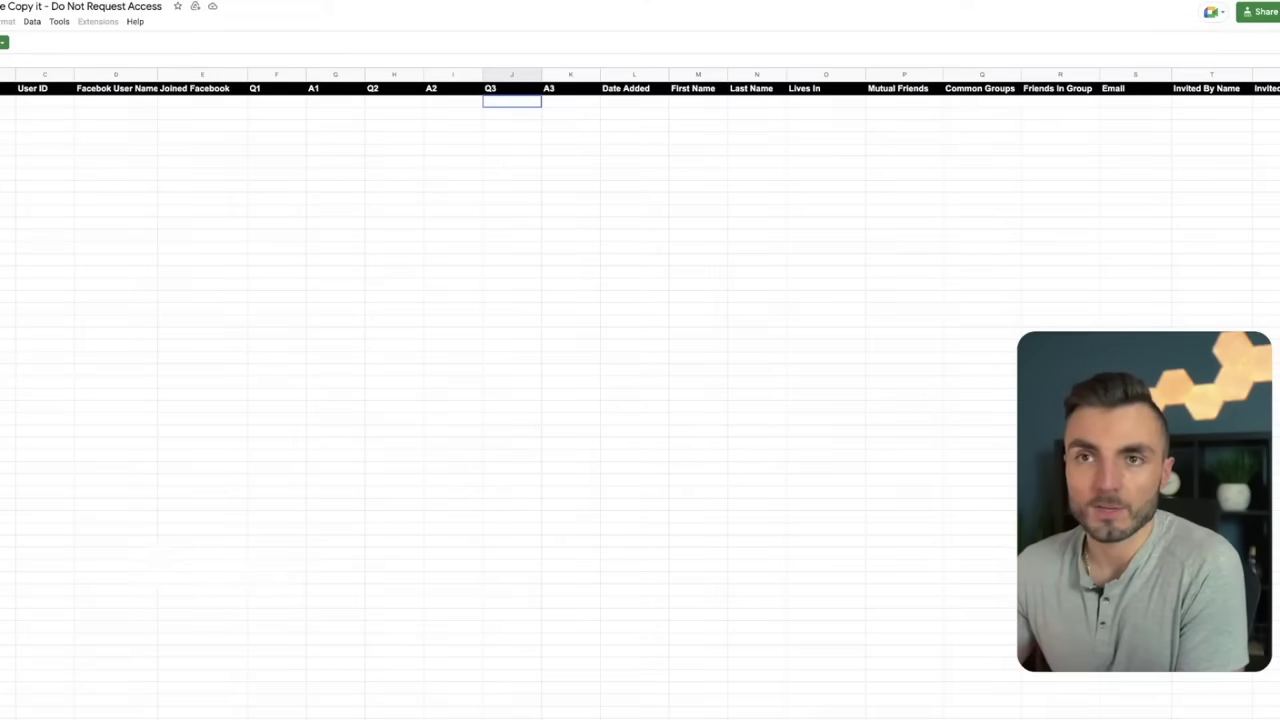
Make a copy of the template sheet and rename the copy "Group Name Members Sheet"
{"action": "key", "text": "alt+f"}
{"action": "key", "text": "Escape"}
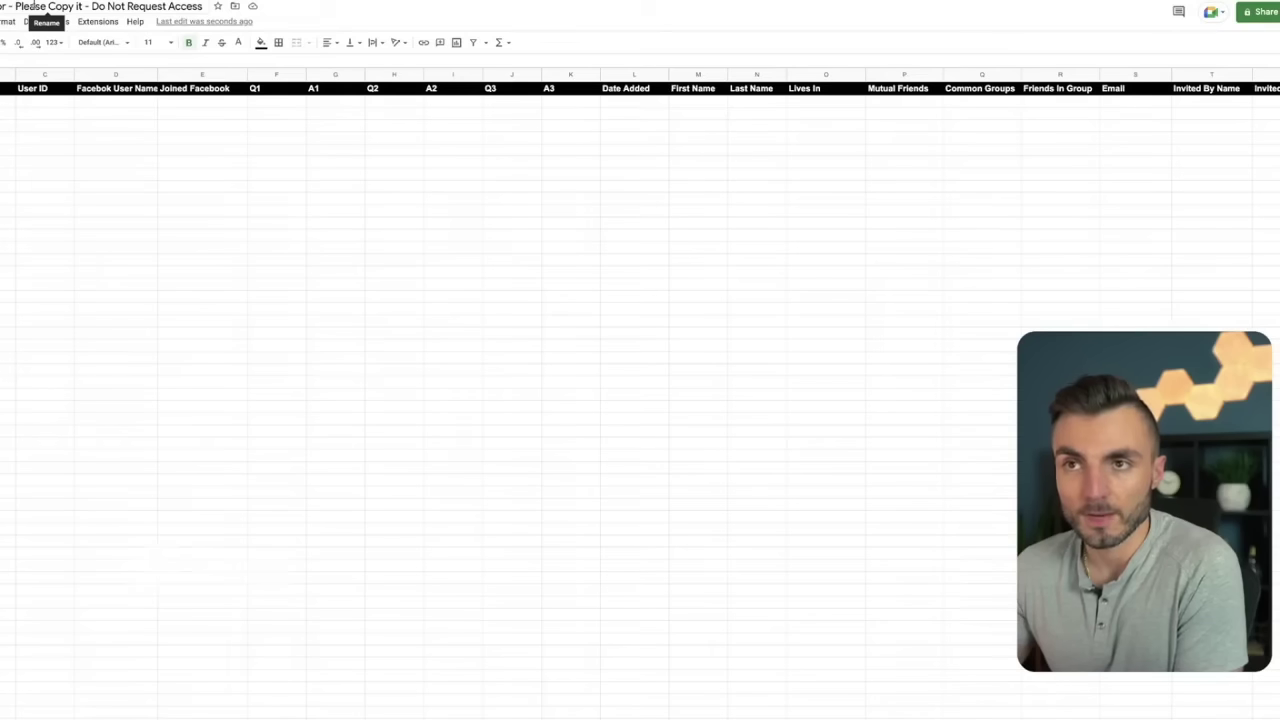
{"action": "left_click", "coordinate": [33, 5]}
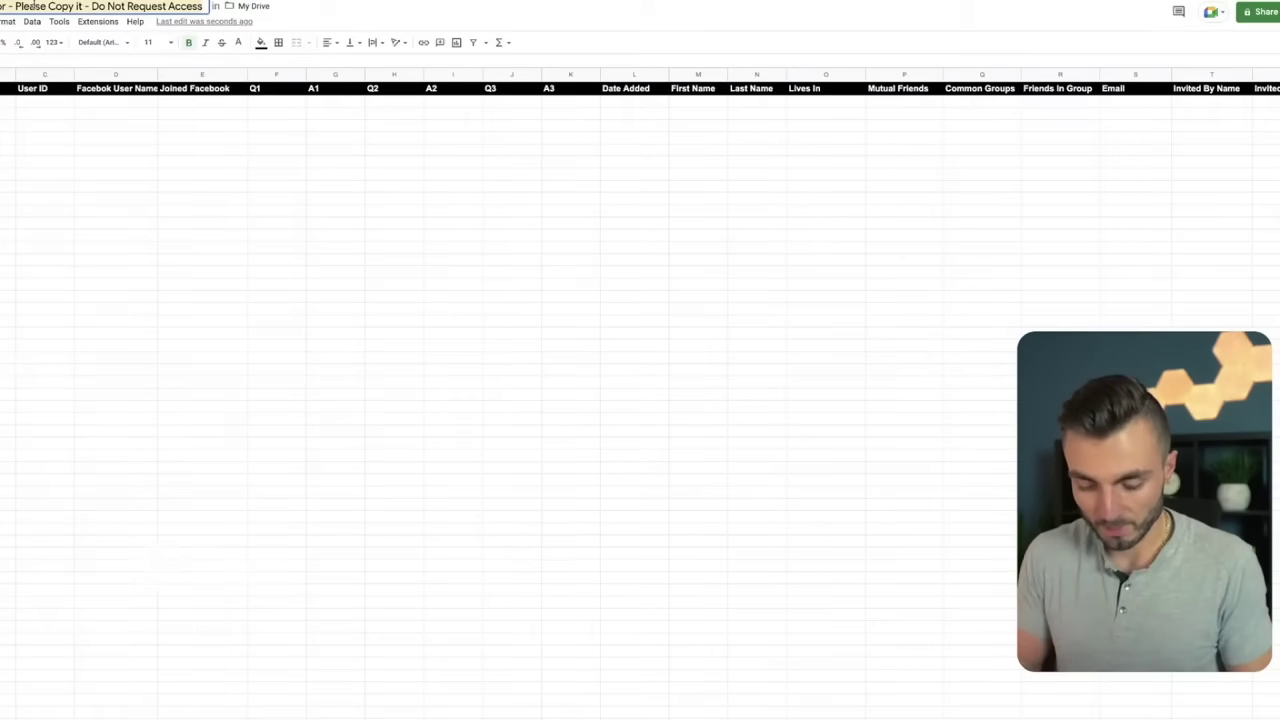
{"action": "key", "text": "BackSpace"}
{"action": "type", "text": "Sheet"}
{"action": "left_click", "coordinate": [22, 187]}
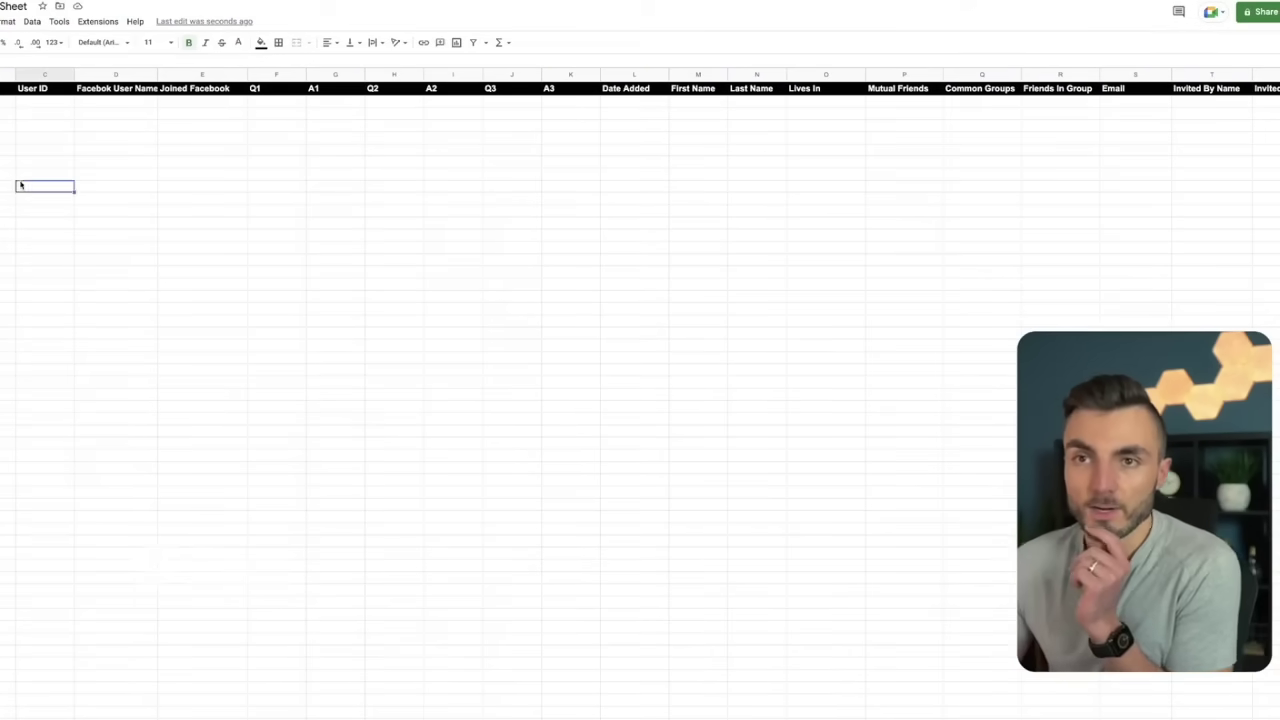
Share the copied sheet with anyone with the link as Editor, and copy its link
{"action": "left_click", "coordinate": [0, 21]}
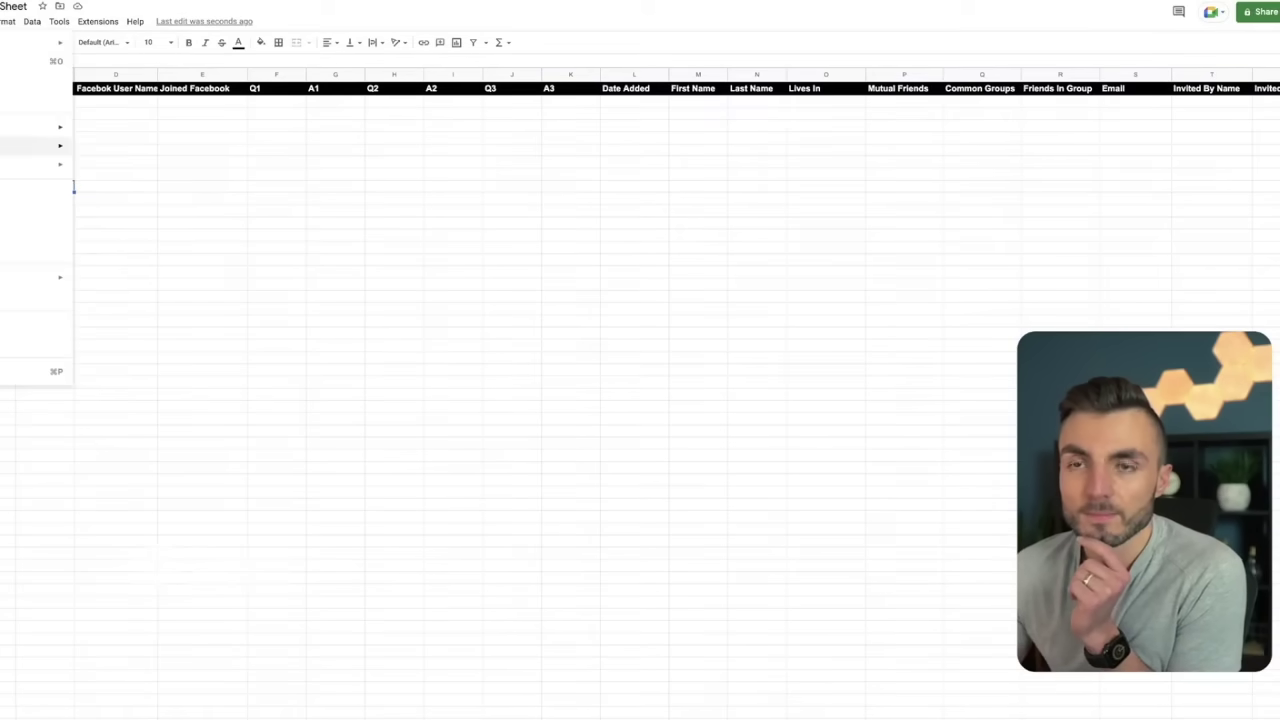
{"action": "mouse_move", "coordinate": [40, 127]}
{"action": "left_click", "coordinate": [137, 131]}
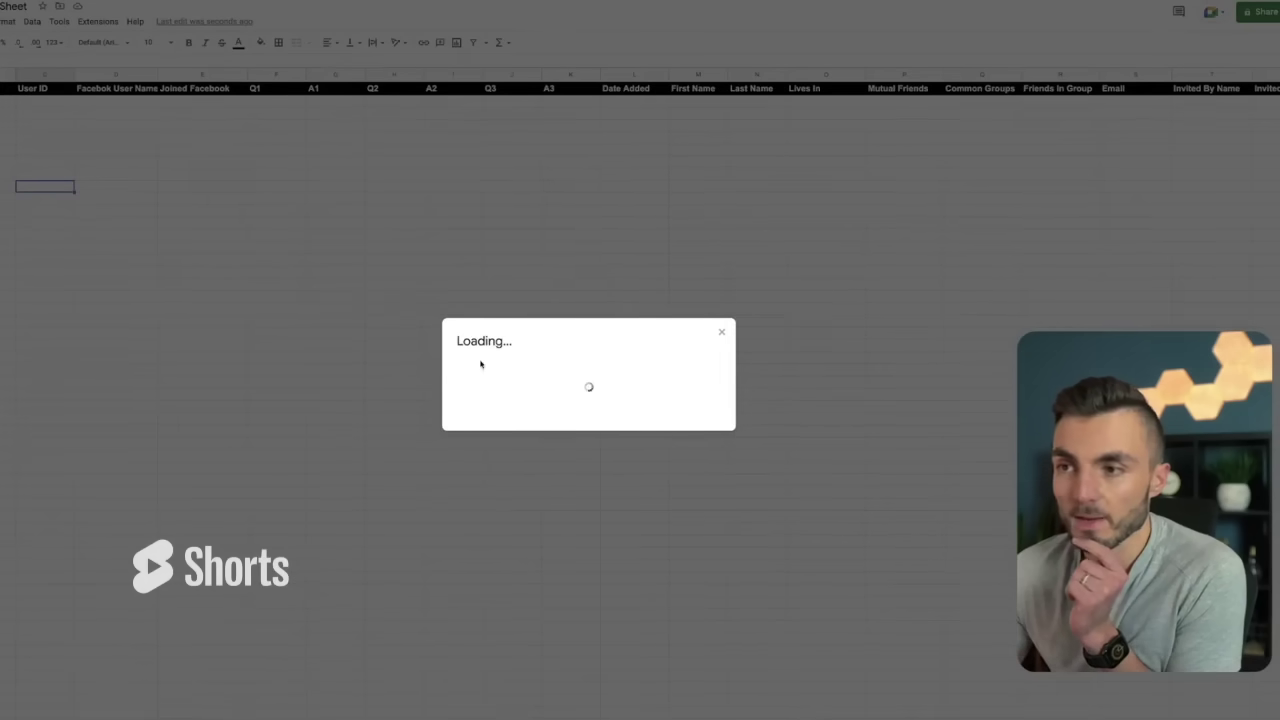
{"action": "left_click", "coordinate": [522, 426]}
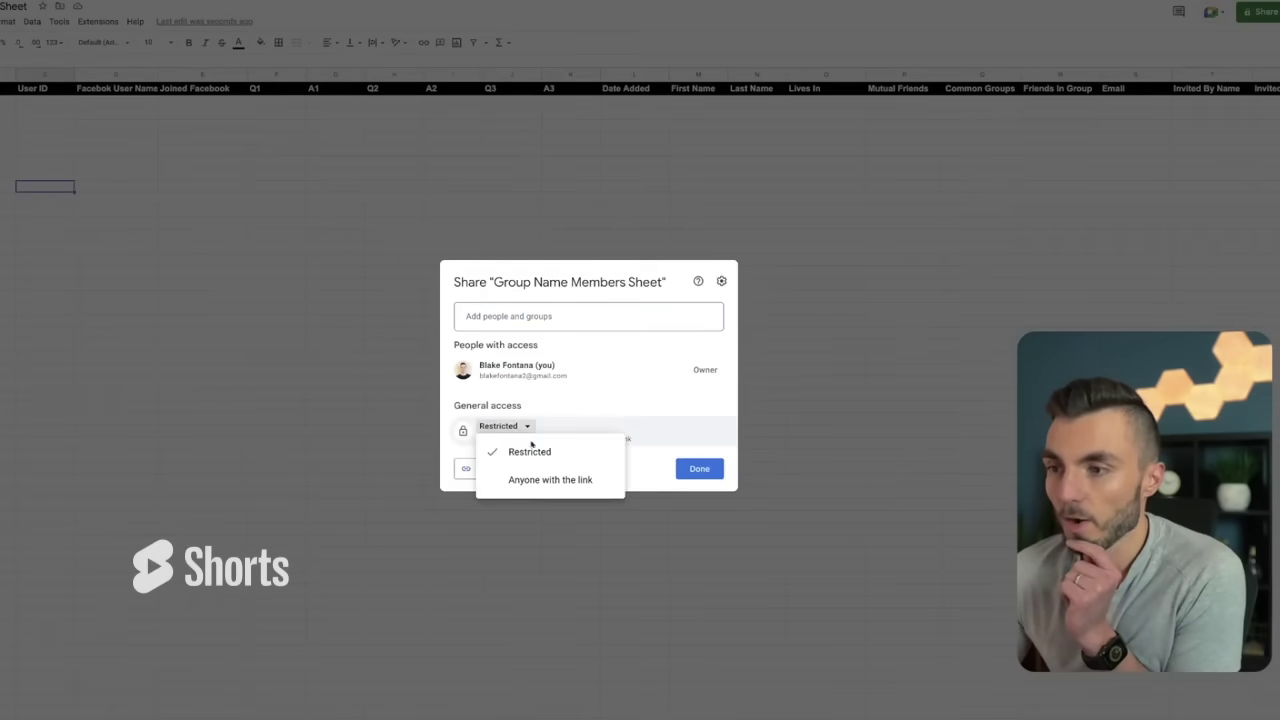
{"action": "left_click", "coordinate": [545, 479]}
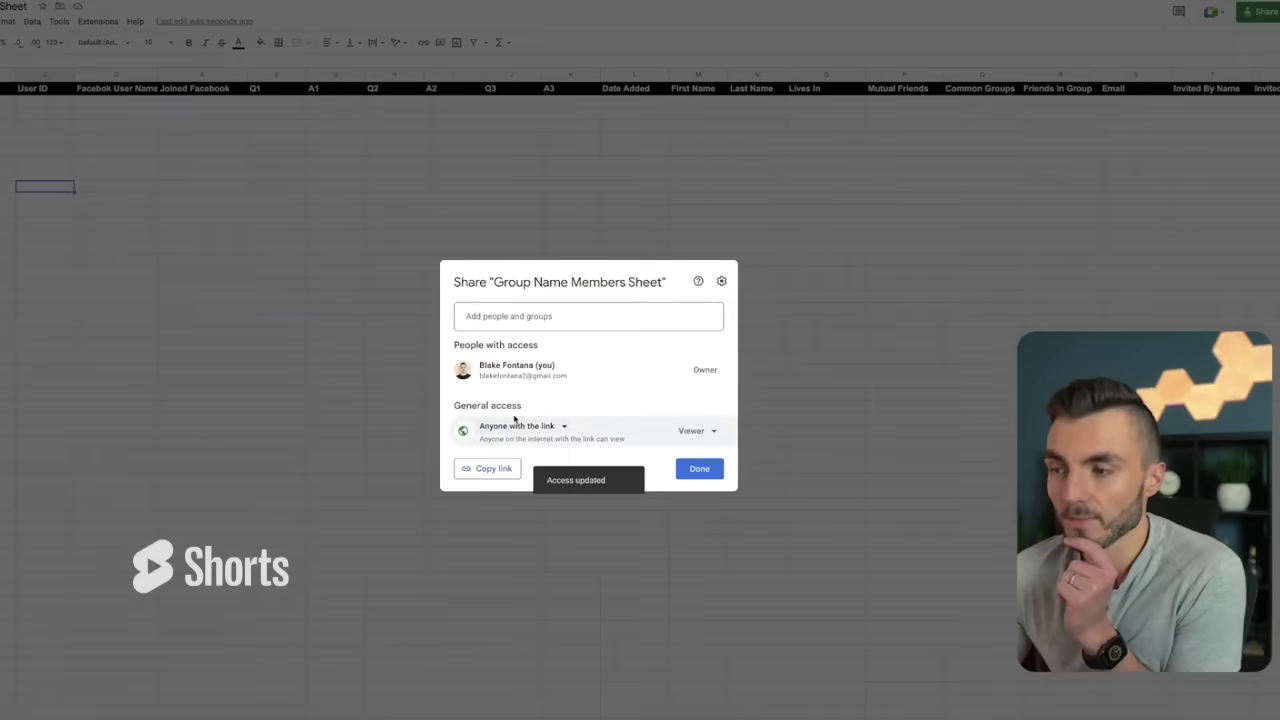
{"action": "left_click", "coordinate": [708, 431]}
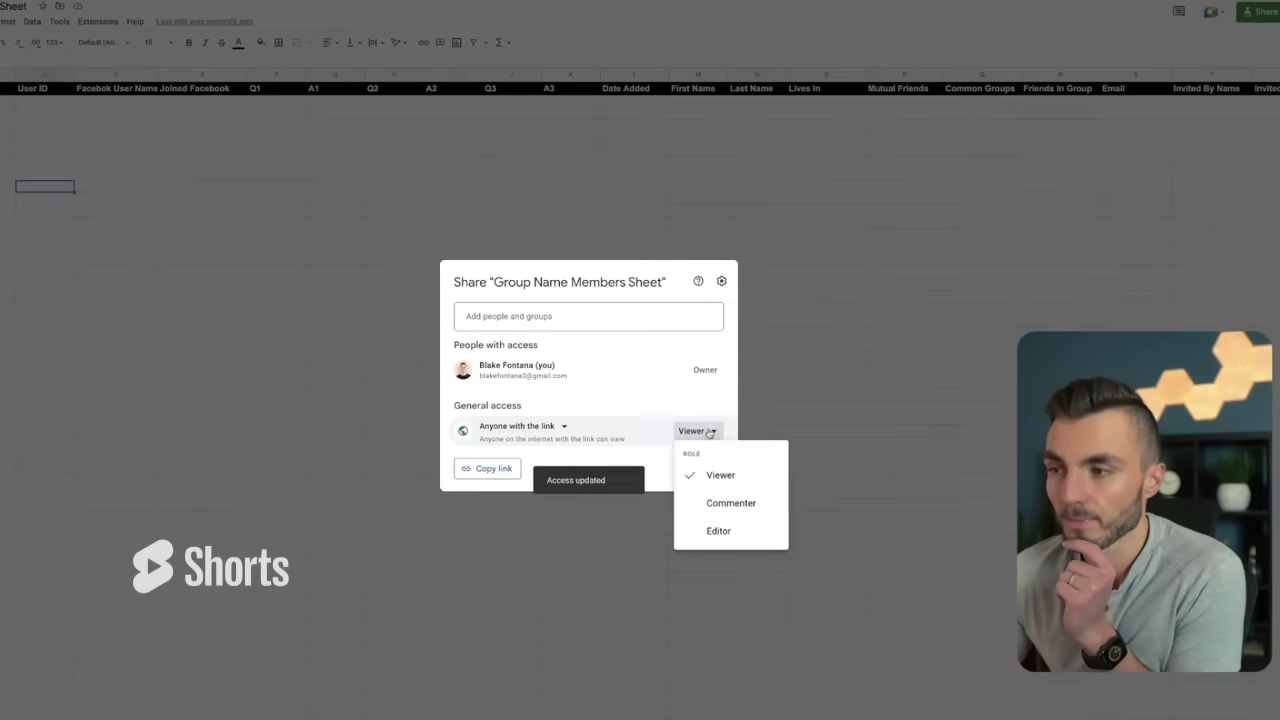
{"action": "left_click", "coordinate": [712, 535]}
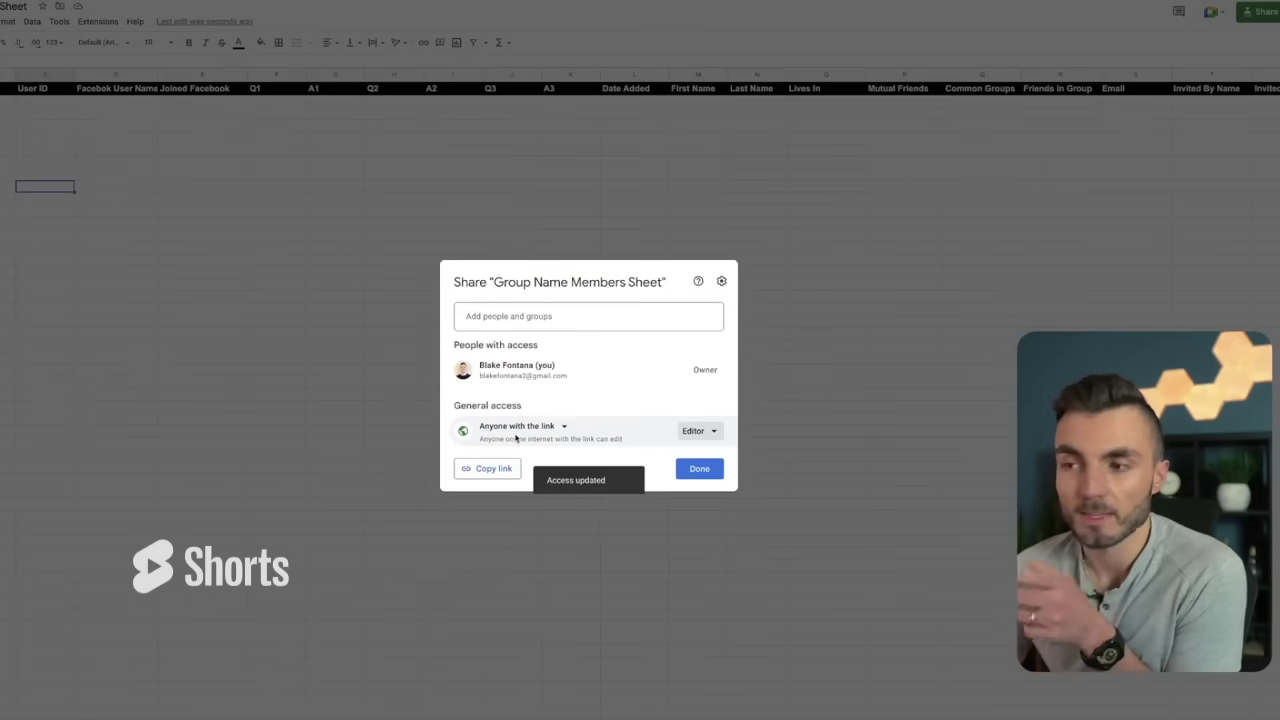
{"action": "left_click", "coordinate": [495, 469]}
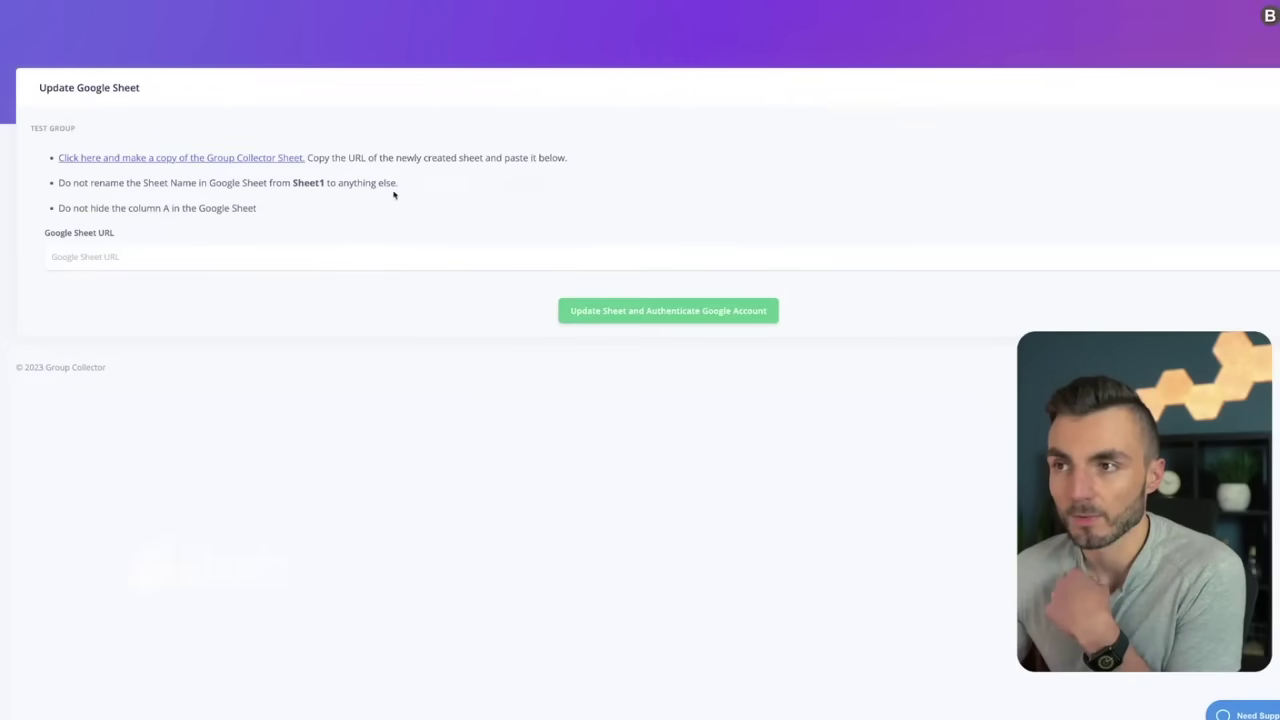
Set Test Group's Google Sheet URL to the copied share link, then update the sheet and authenticate the Google account
{"action": "left_click", "coordinate": [312, 256]}
{"action": "key", "text": "ctrl+v"}
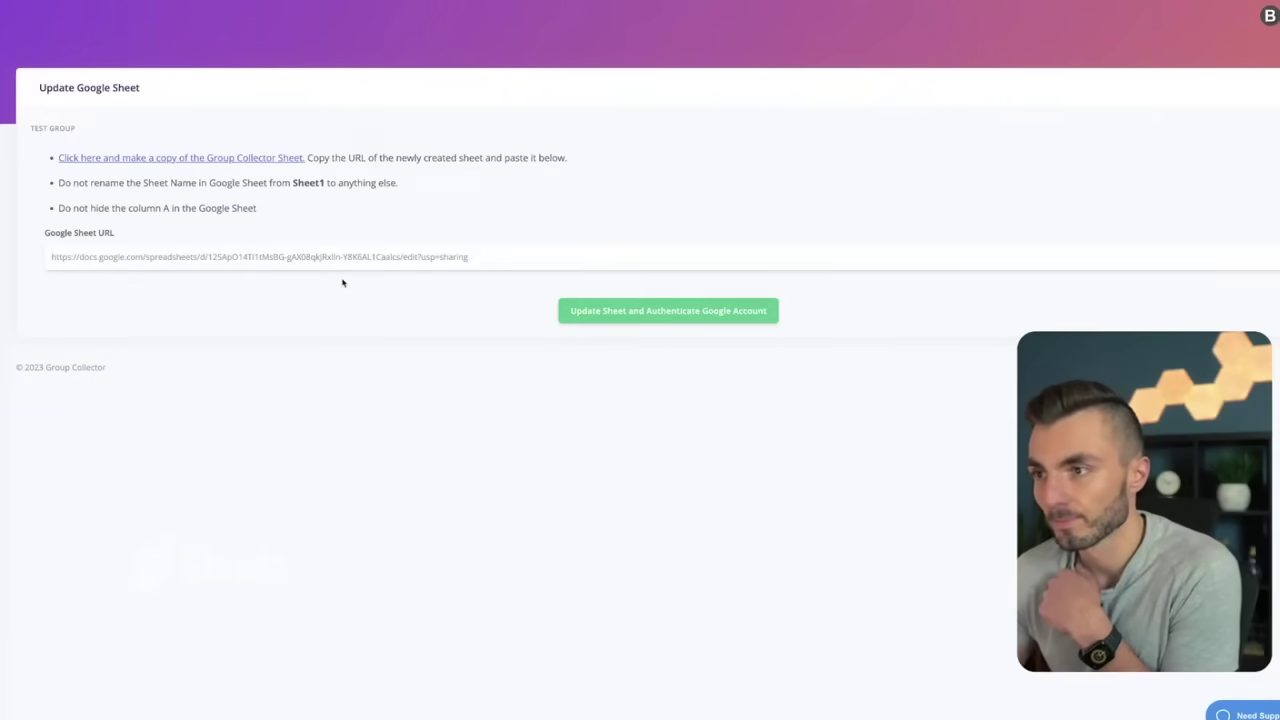
{"action": "left_click", "coordinate": [666, 312]}
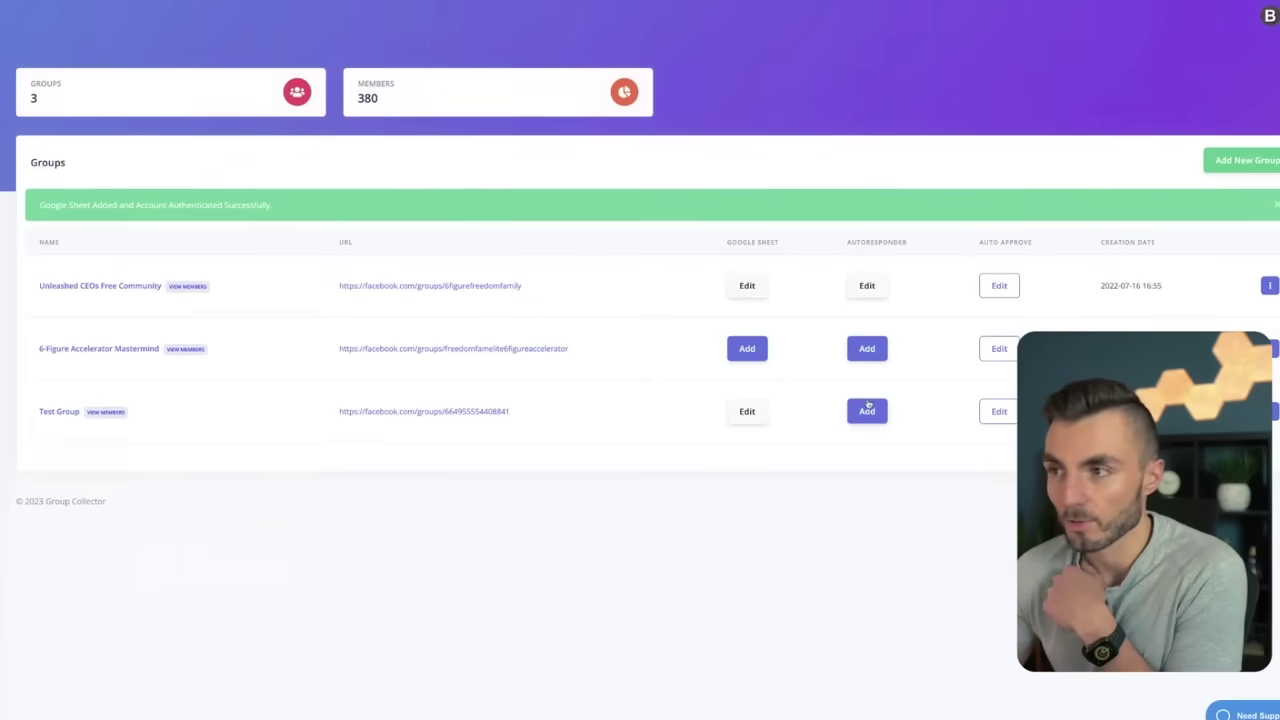
Open the autoresponder setup for Test Group and look through the available autoresponder services
{"action": "left_click", "coordinate": [748, 412]}
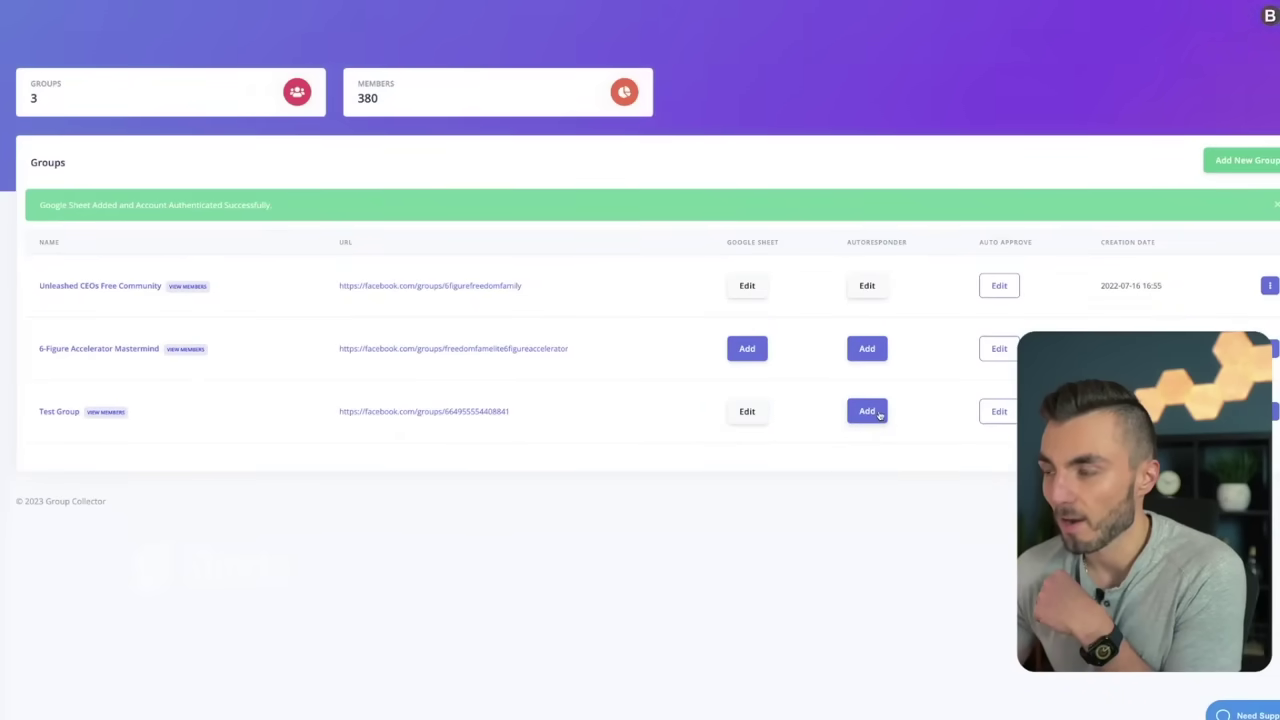
{"action": "left_click", "coordinate": [883, 421]}
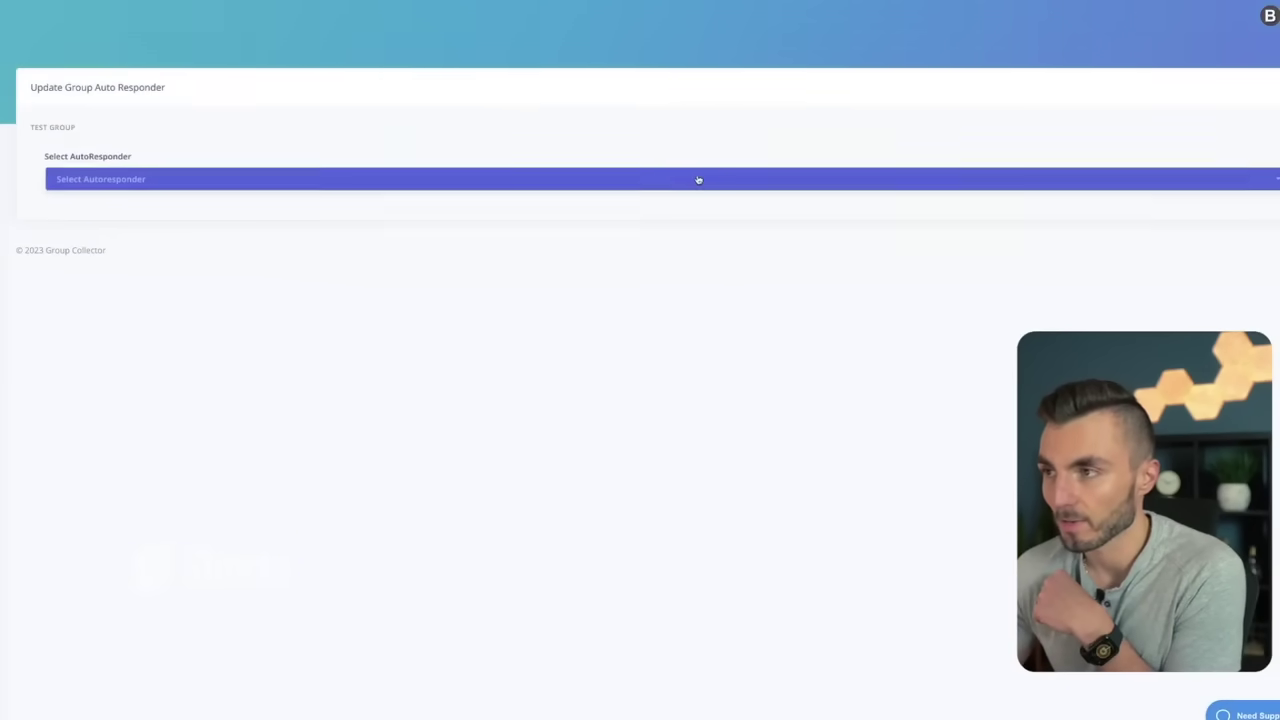
{"action": "left_click", "coordinate": [697, 180]}
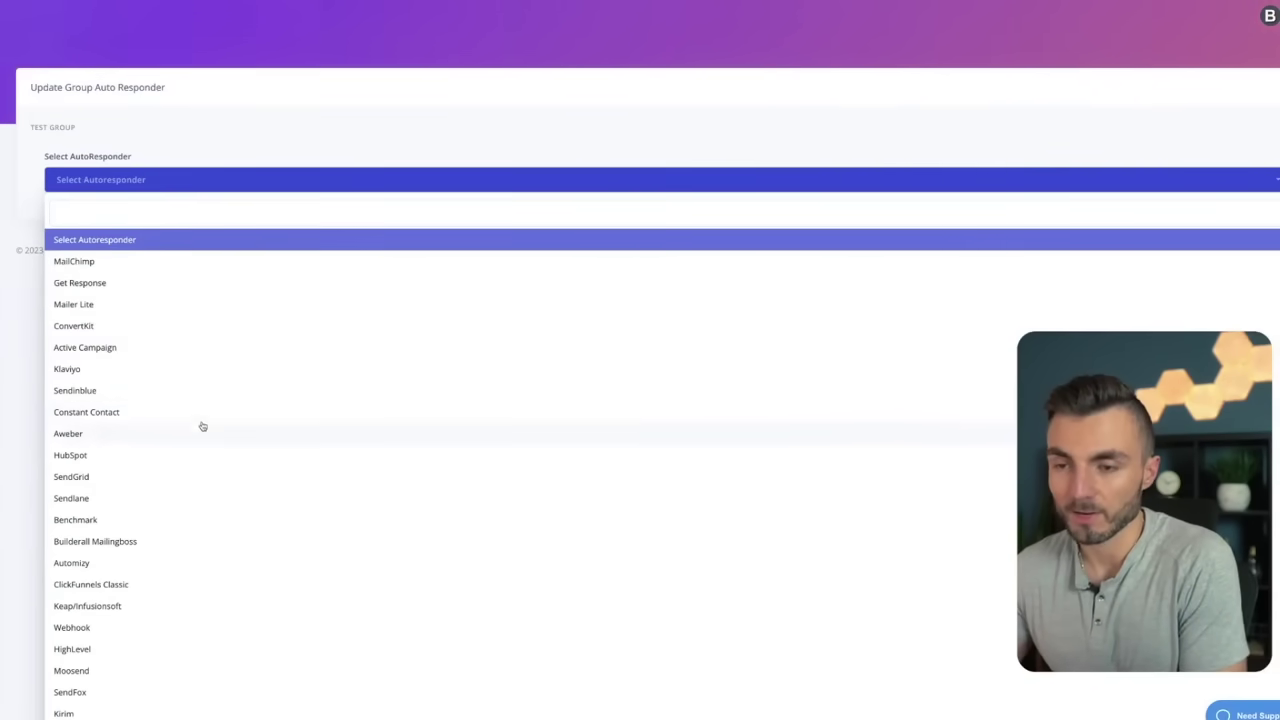
{"action": "scroll", "coordinate": [200, 427], "scroll_direction": "down", "scroll_amount": 3}
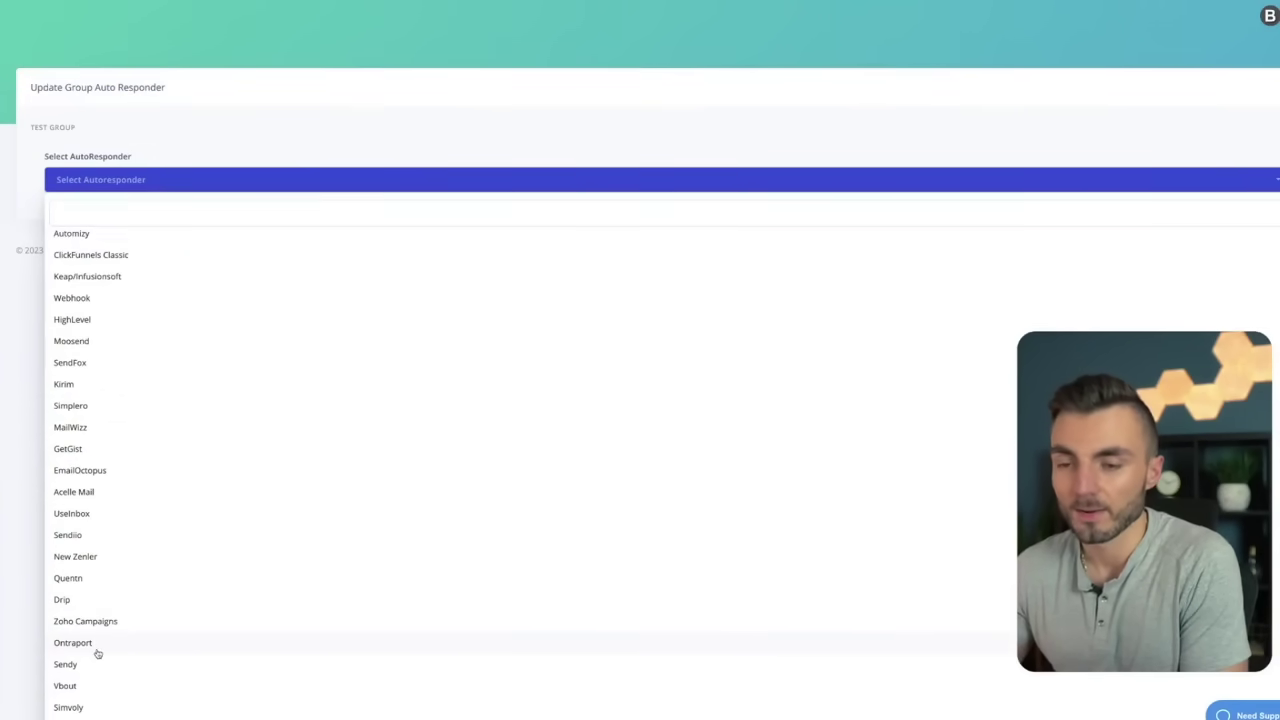
Choose Active Campaign as the autoresponder for Test Group
{"action": "scroll", "coordinate": [163, 609], "scroll_direction": "up", "scroll_amount": 4}
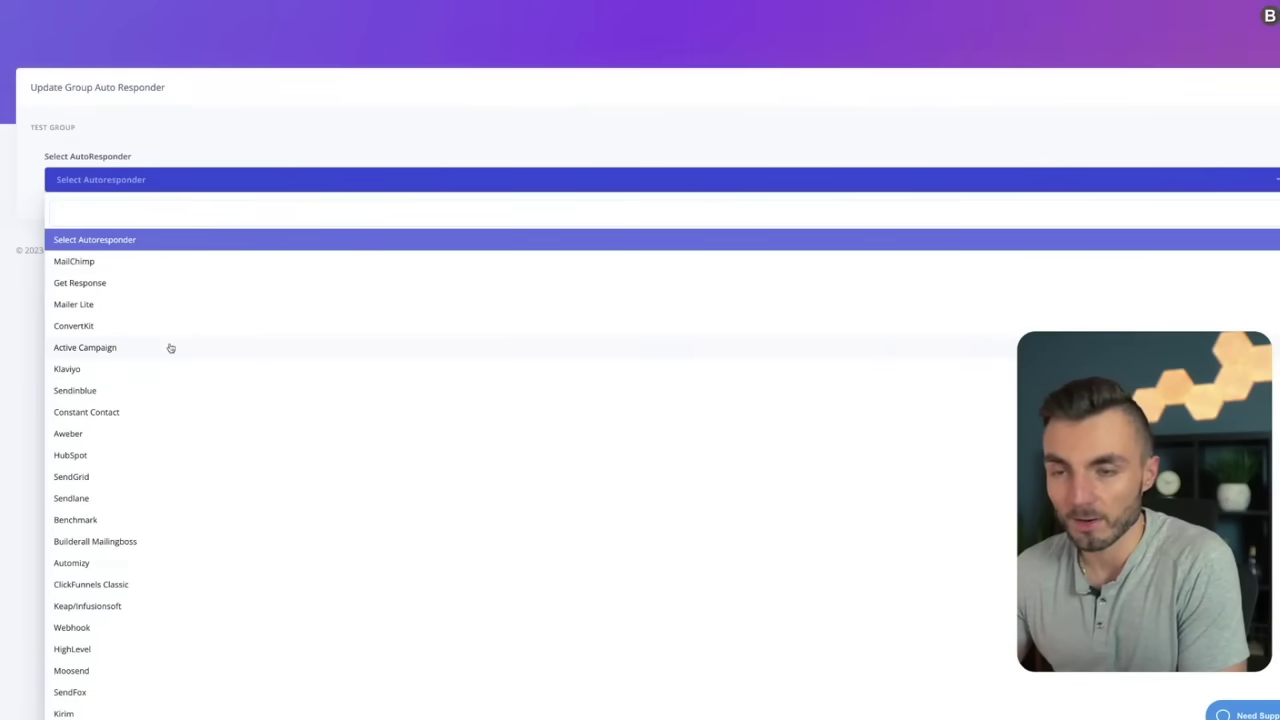
{"action": "left_click", "coordinate": [85, 347]}
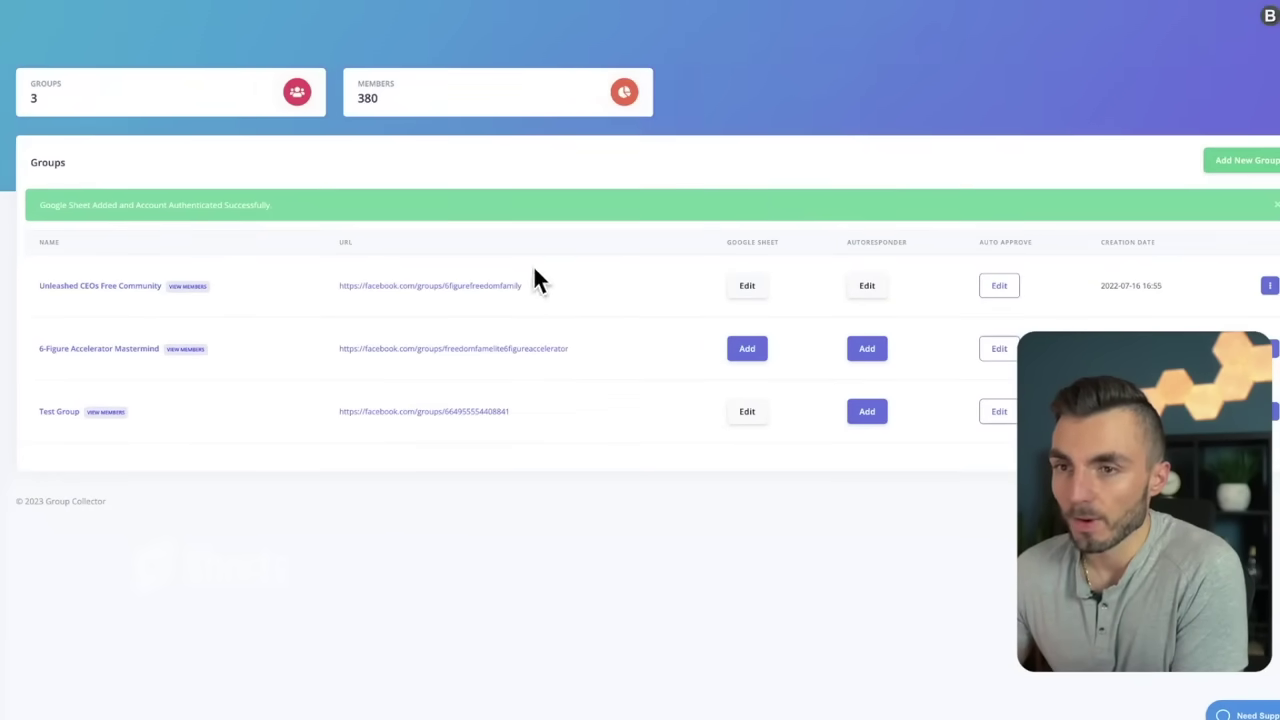
Open the auto approve settings for Test Group and enable auto approve
{"action": "left_click_drag", "start_coordinate": [735, 243], "coordinate": [912, 246]}
{"action": "left_click", "coordinate": [271, 576]}
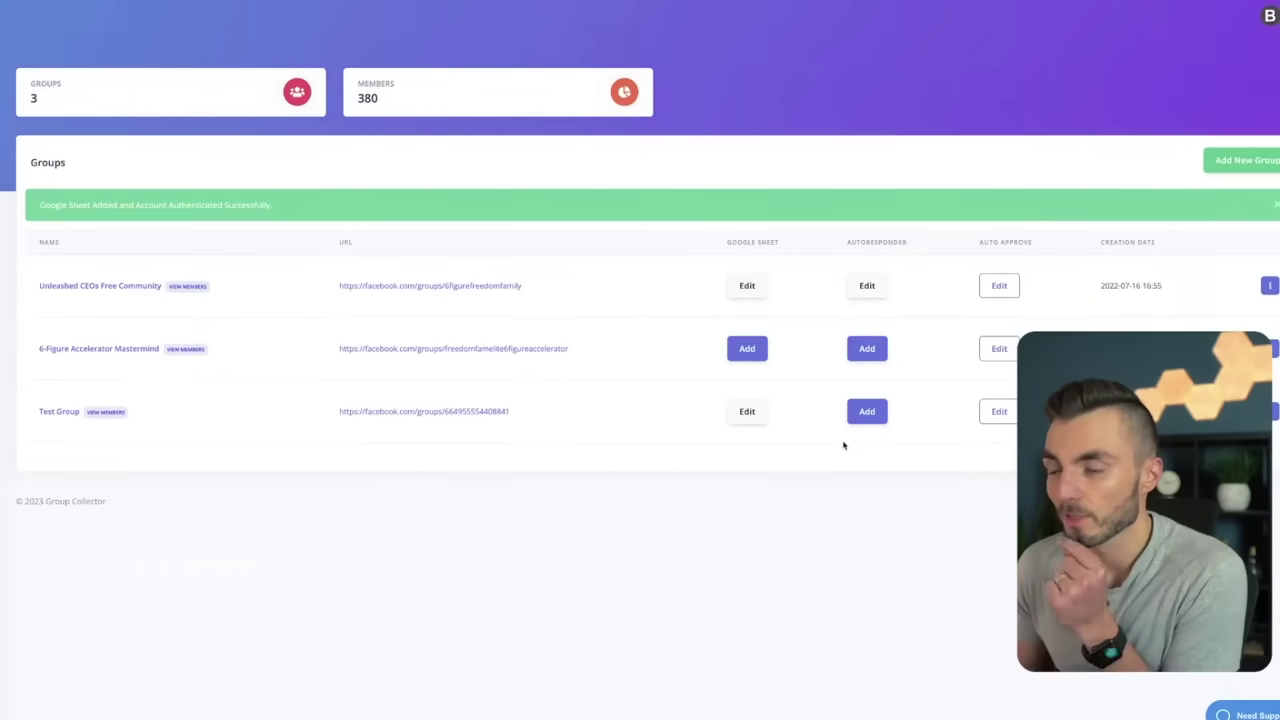
{"action": "left_click", "coordinate": [999, 414]}
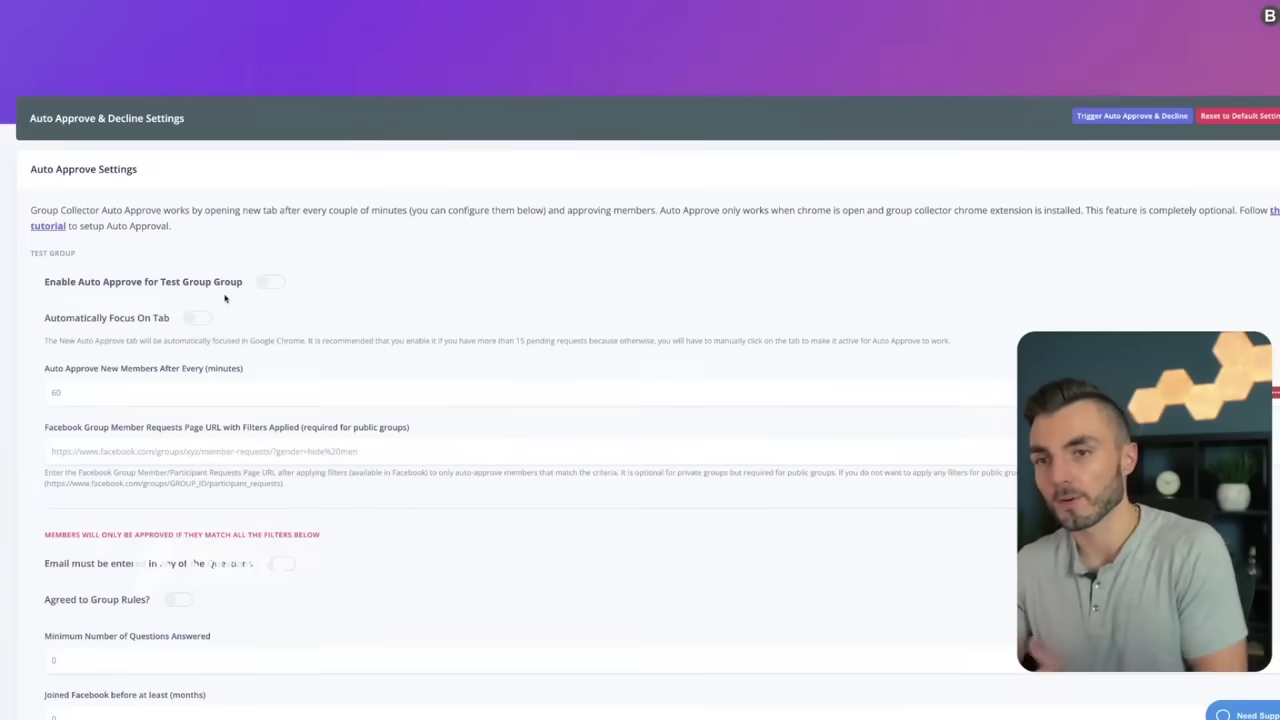
{"action": "left_click", "coordinate": [279, 285]}
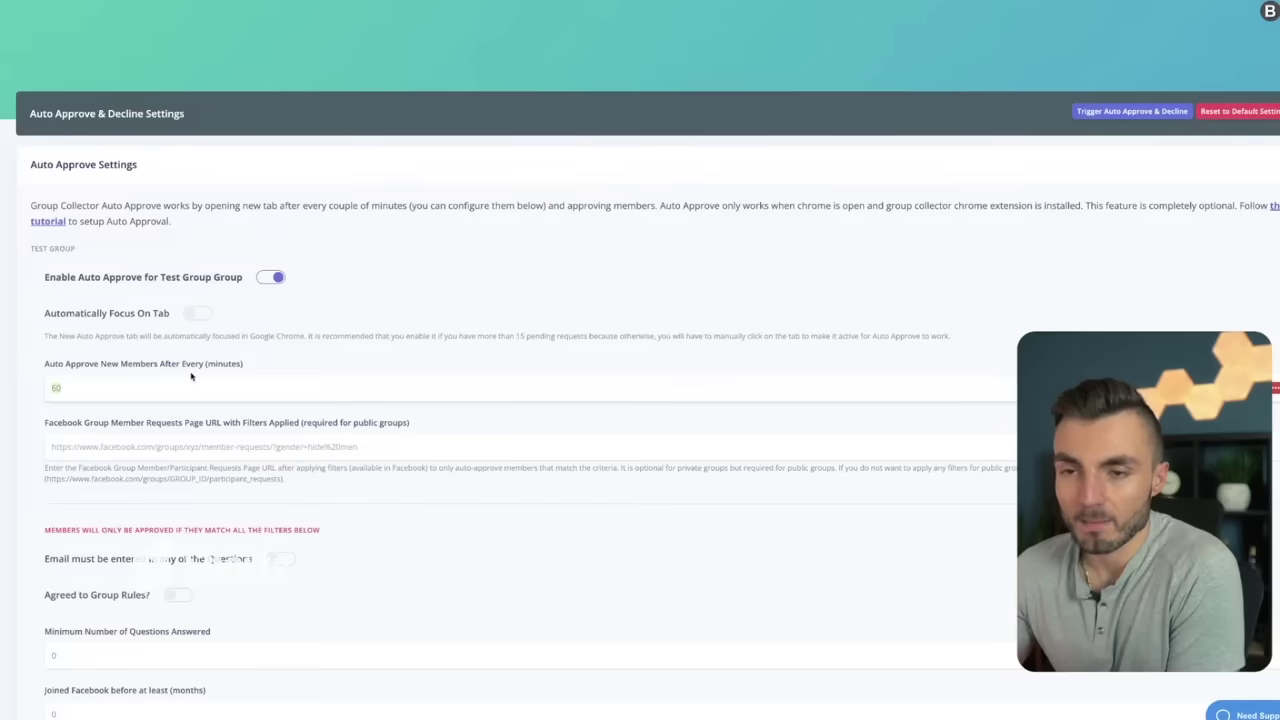
Set the interval for auto-approving new members to 15 minutes
{"action": "left_click", "coordinate": [191, 376]}
{"action": "key", "text": "BackSpace"}
{"action": "key", "text": "BackSpace"}
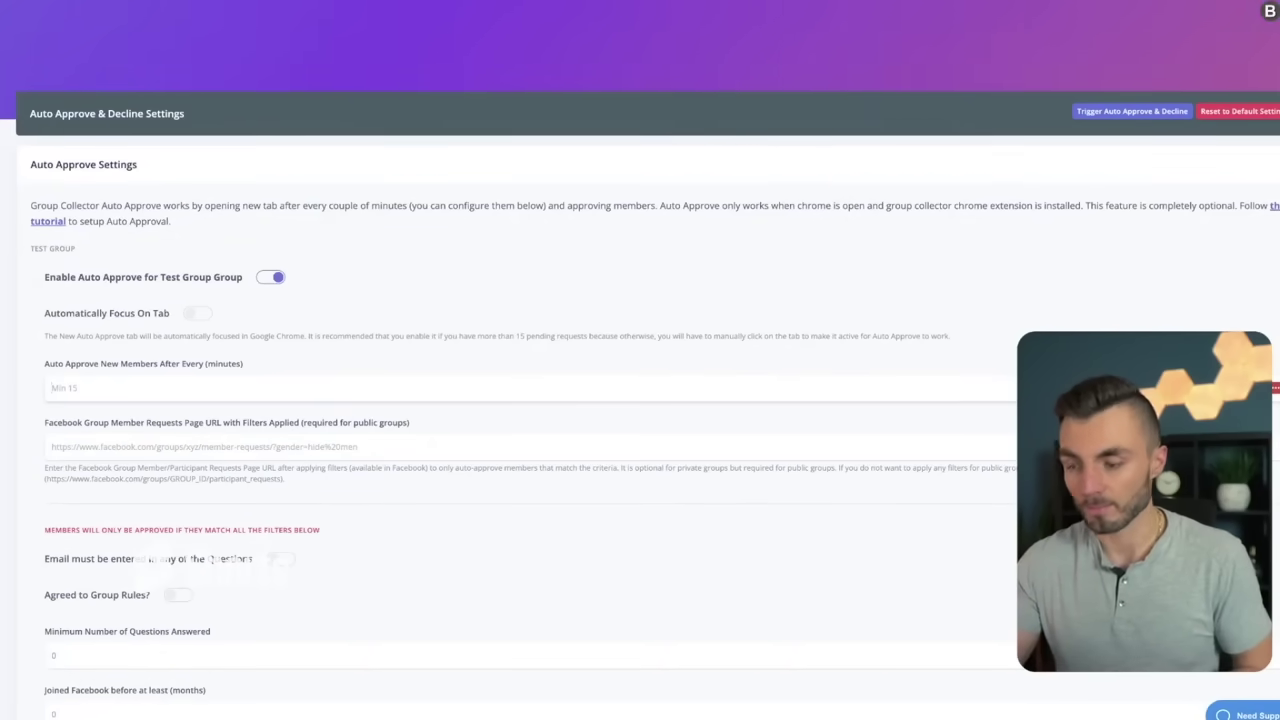
{"action": "type", "text": "15"}
{"action": "key", "text": "Tab"}
{"action": "scroll", "coordinate": [103, 400], "scroll_direction": "down", "scroll_amount": 1}
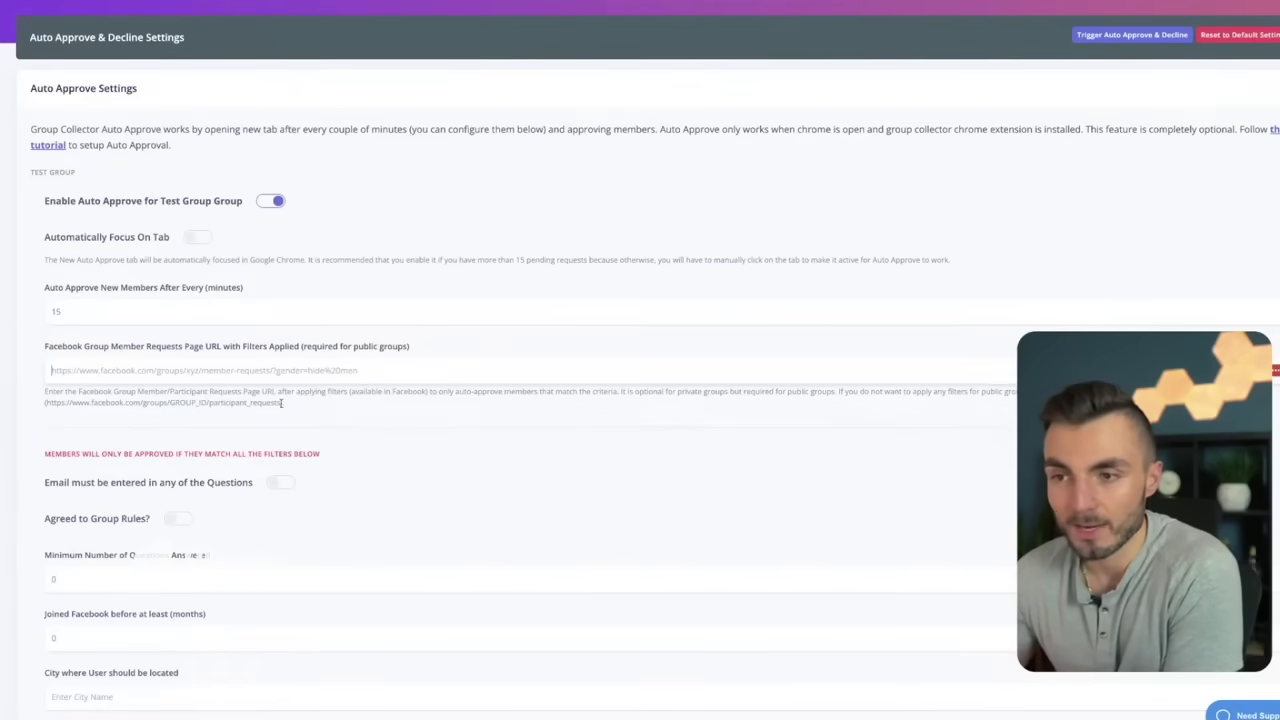
Require new members to enter an email in any of the questions and to agree to the group rules
{"action": "left_click_drag", "start_coordinate": [297, 404], "coordinate": [68, 397]}
{"action": "scroll", "coordinate": [80, 405], "scroll_direction": "down", "scroll_amount": 1}
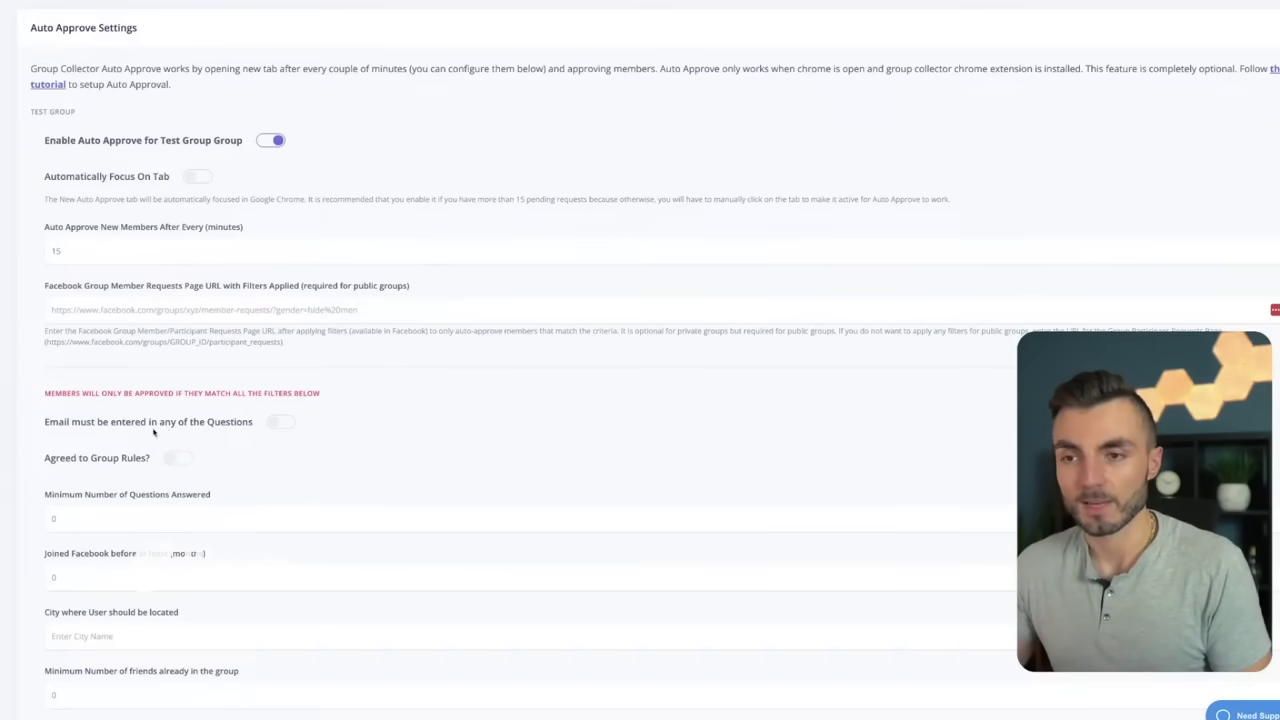
{"action": "left_click", "coordinate": [274, 426]}
{"action": "scroll", "coordinate": [234, 449], "scroll_direction": "down", "scroll_amount": 1}
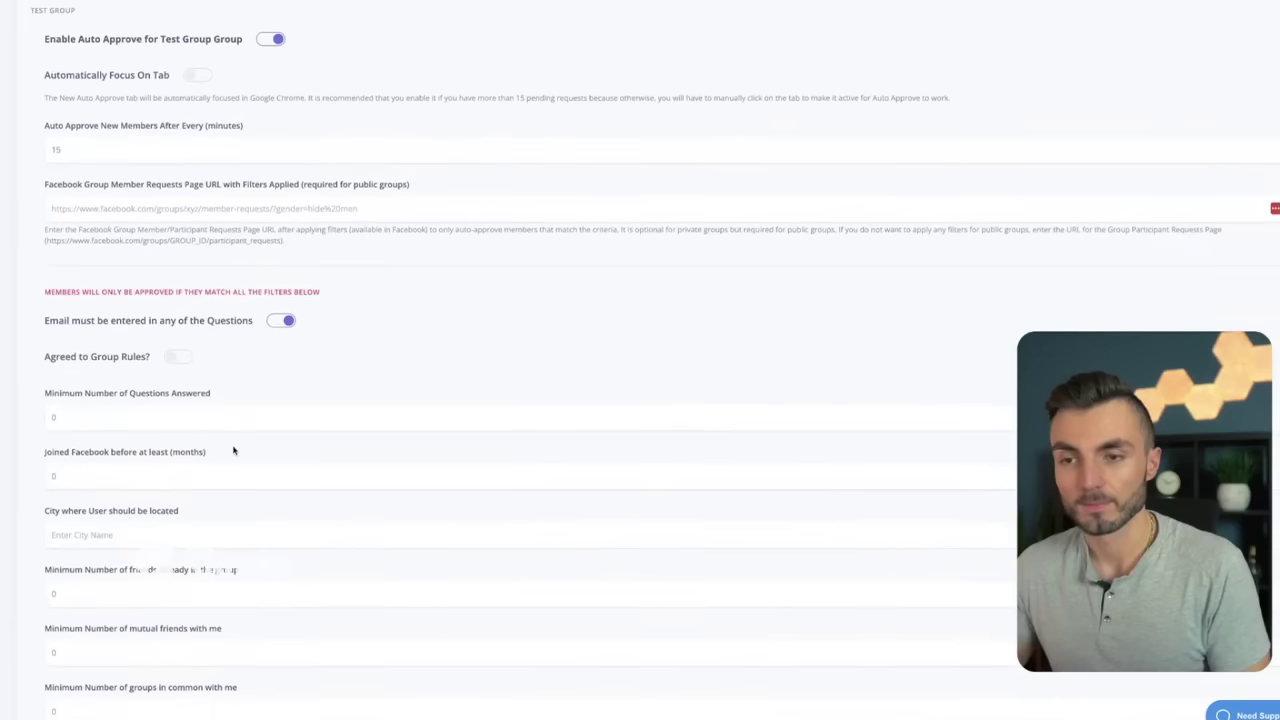
{"action": "left_click", "coordinate": [180, 358]}
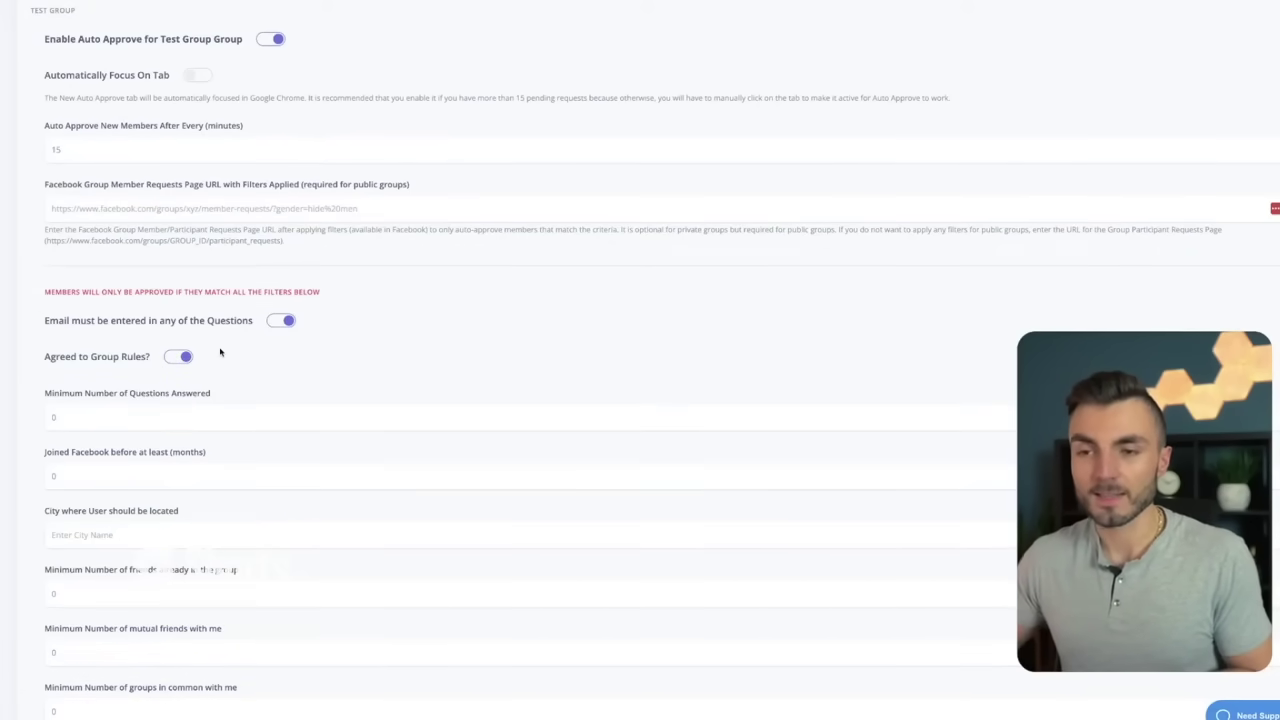
{"action": "scroll", "coordinate": [121, 408], "scroll_direction": "down", "scroll_amount": 1}
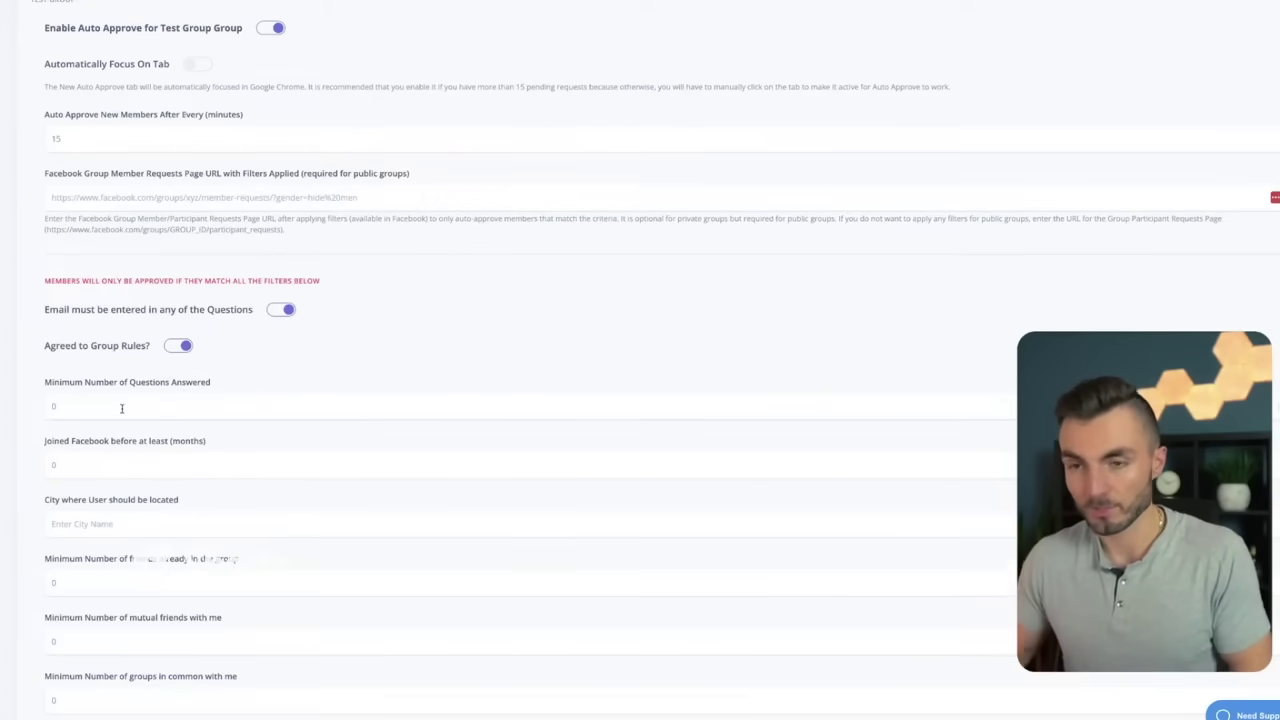
Set the minimum number of questions answered to 3
{"action": "left_click", "coordinate": [121, 408]}
{"action": "type", "text": "2"}
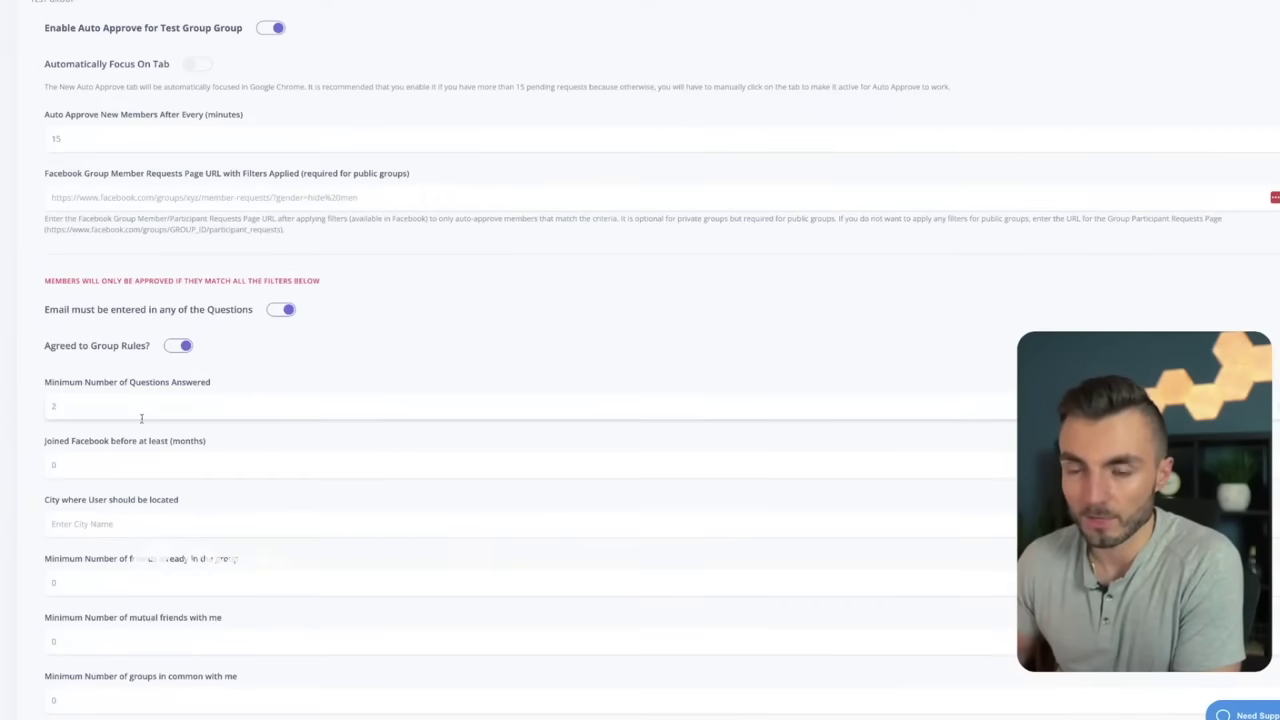
{"action": "key", "text": "BackSpace"}
{"action": "type", "text": "1"}
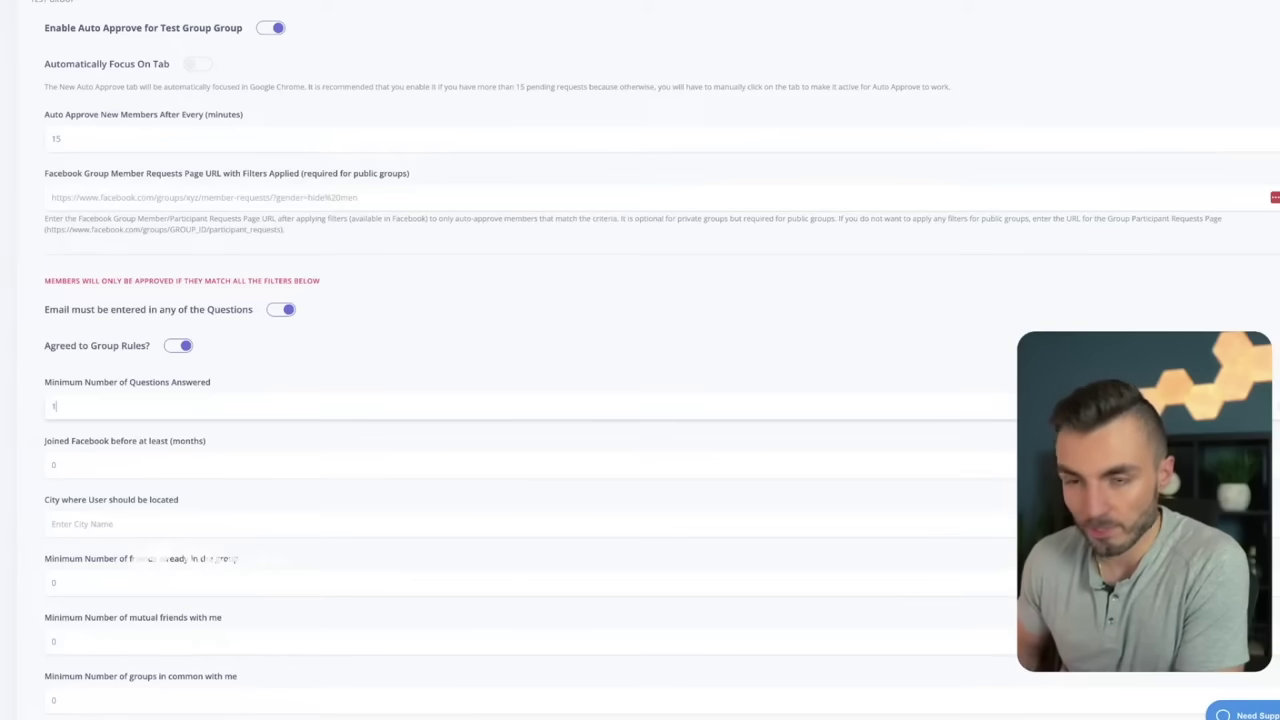
{"action": "type", "text": "3"}
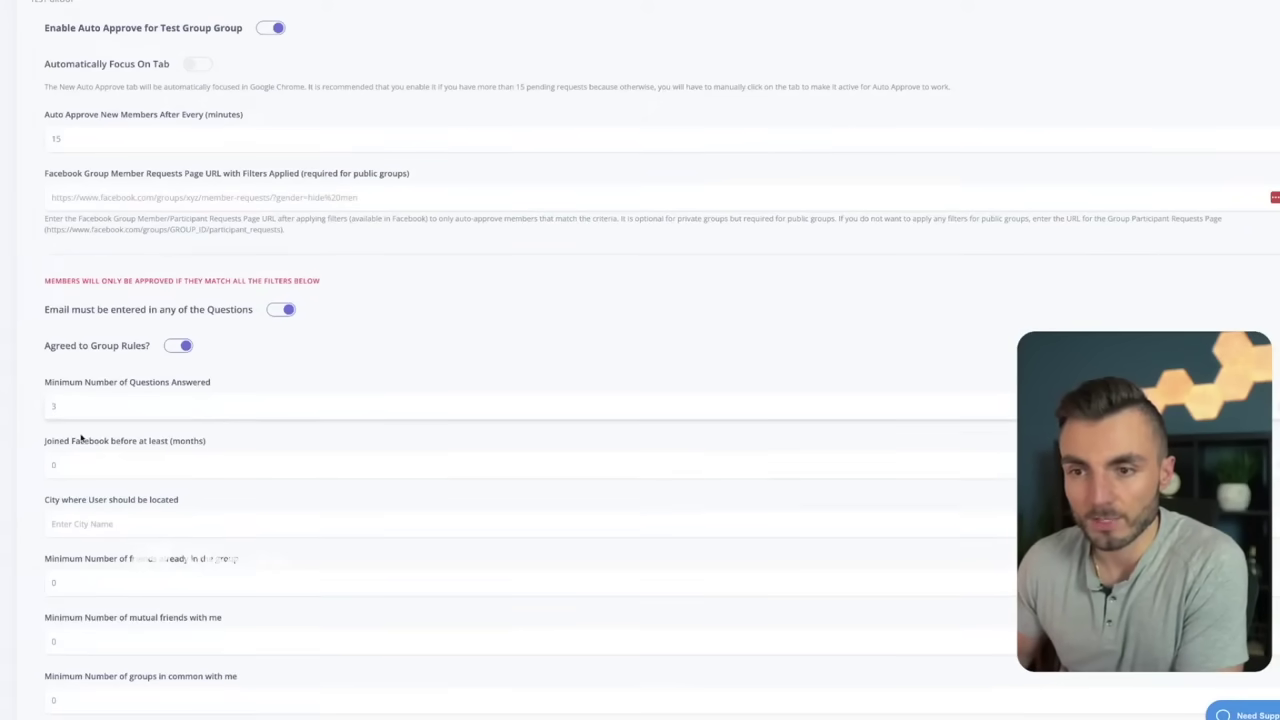
Try 15 and 1 months as the minimum time since joining Facebook, and return the filter to 0
{"action": "left_click", "coordinate": [143, 463]}
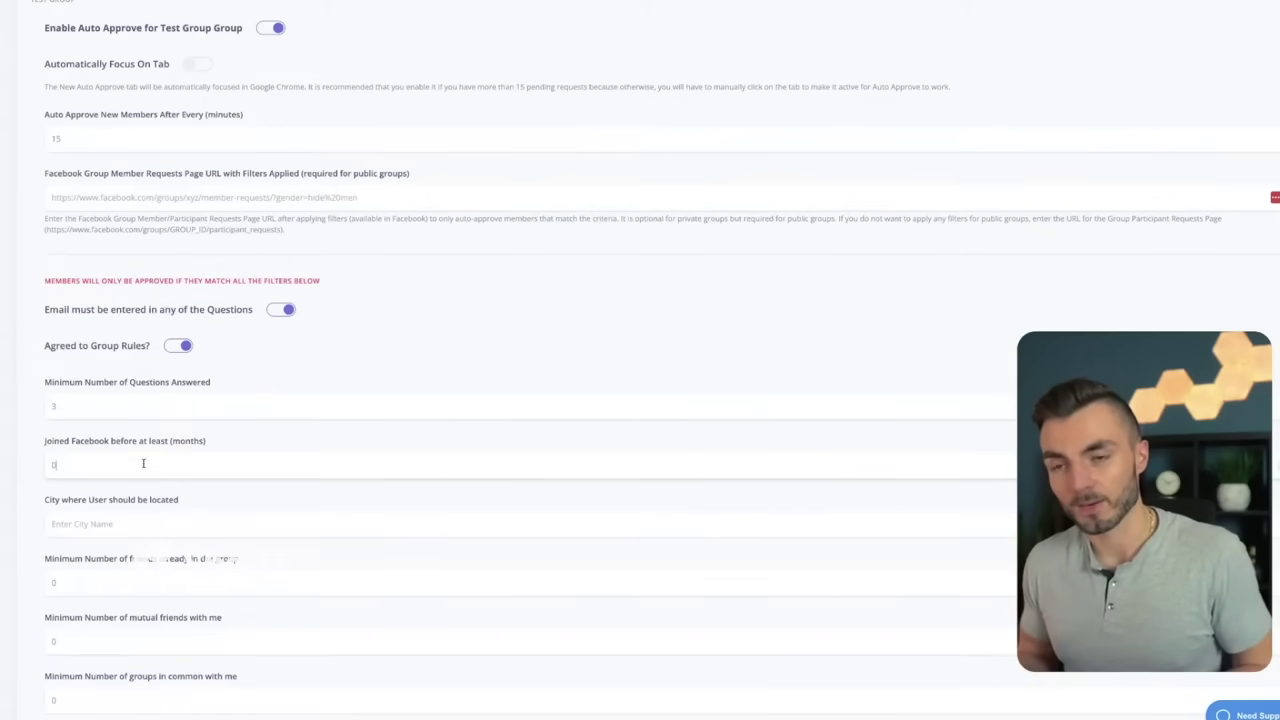
{"action": "key", "text": "BackSpace"}
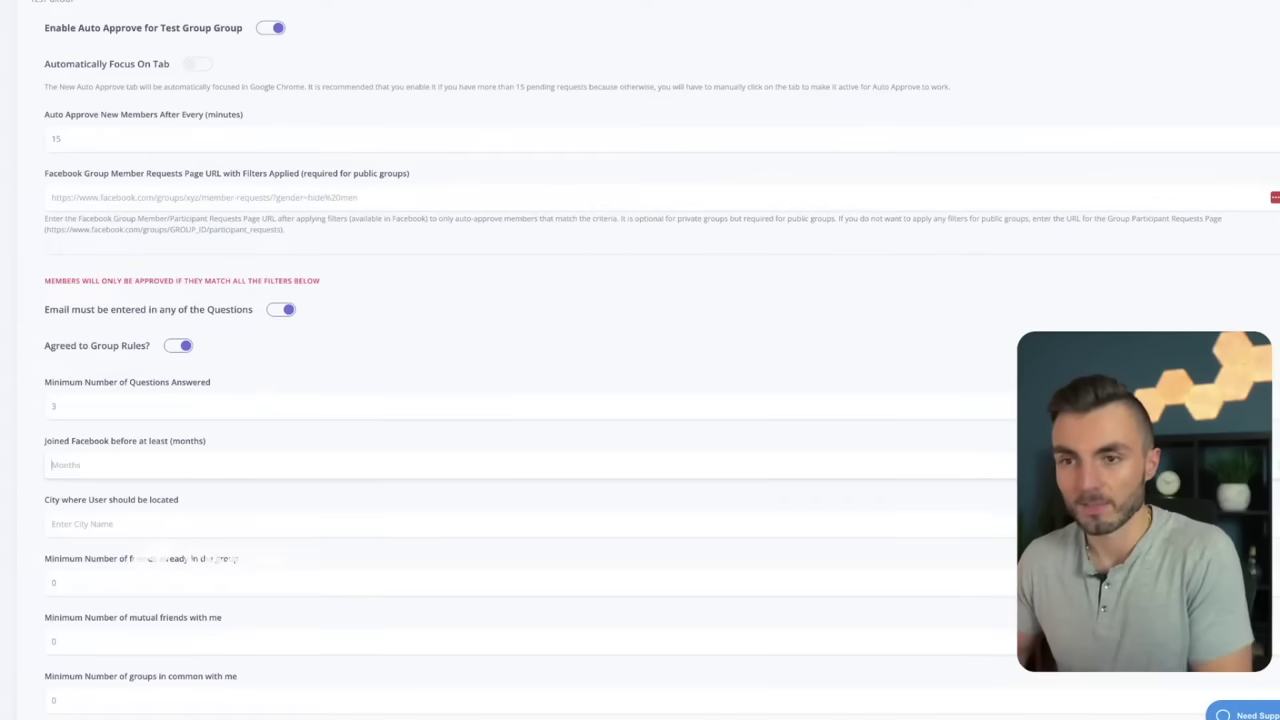
{"action": "type", "text": "15"}
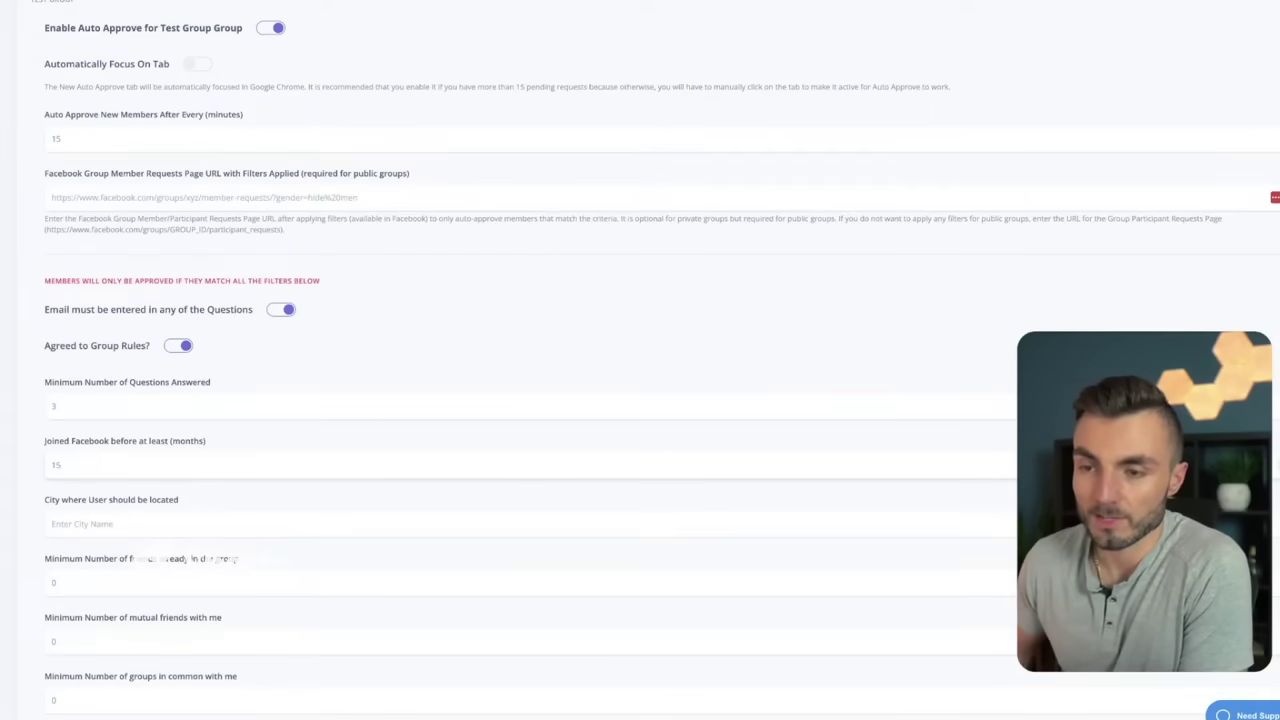
{"action": "key", "text": "BackSpace"}
{"action": "key", "text": "BackSpace"}
{"action": "type", "text": "1"}
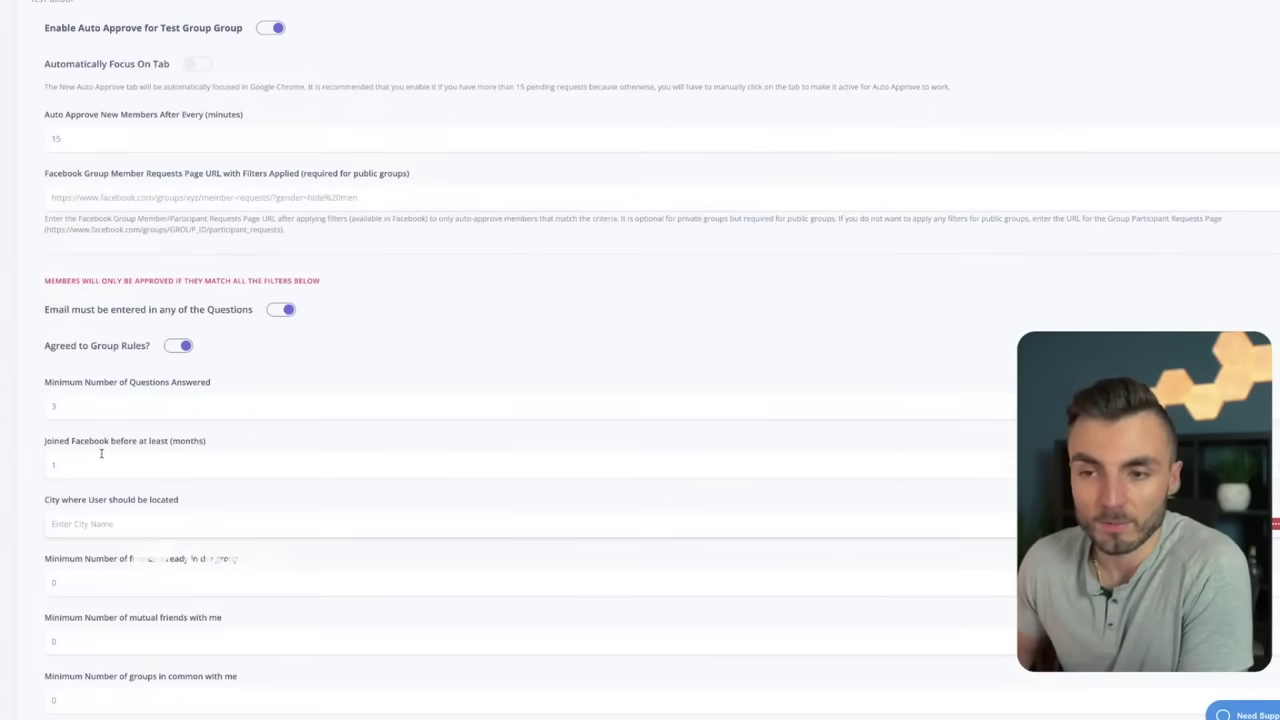
{"action": "type", "text": "0"}
Review the remaining approval filters: city, friends already in the group, mutual friends, groups in common and group password
{"action": "left_click", "coordinate": [96, 524]}
{"action": "scroll", "coordinate": [96, 525], "scroll_direction": "down", "scroll_amount": 1}
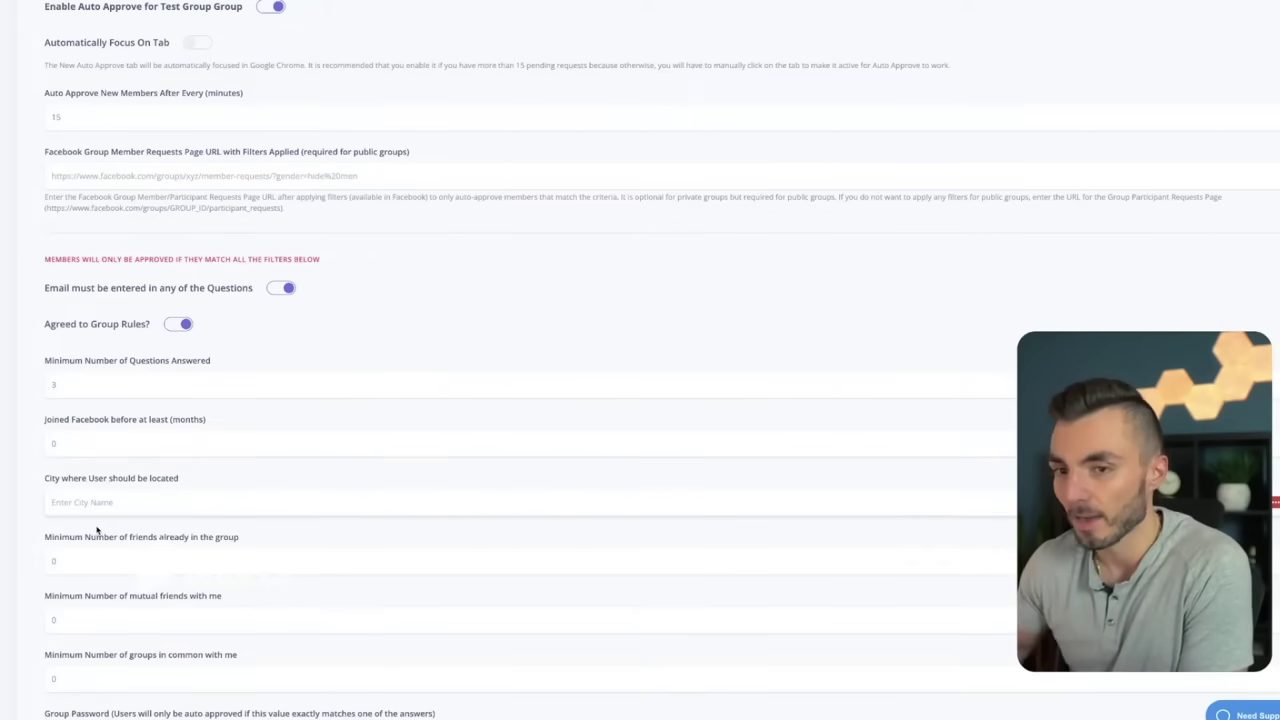
{"action": "scroll", "coordinate": [96, 560], "scroll_direction": "down", "scroll_amount": 2}
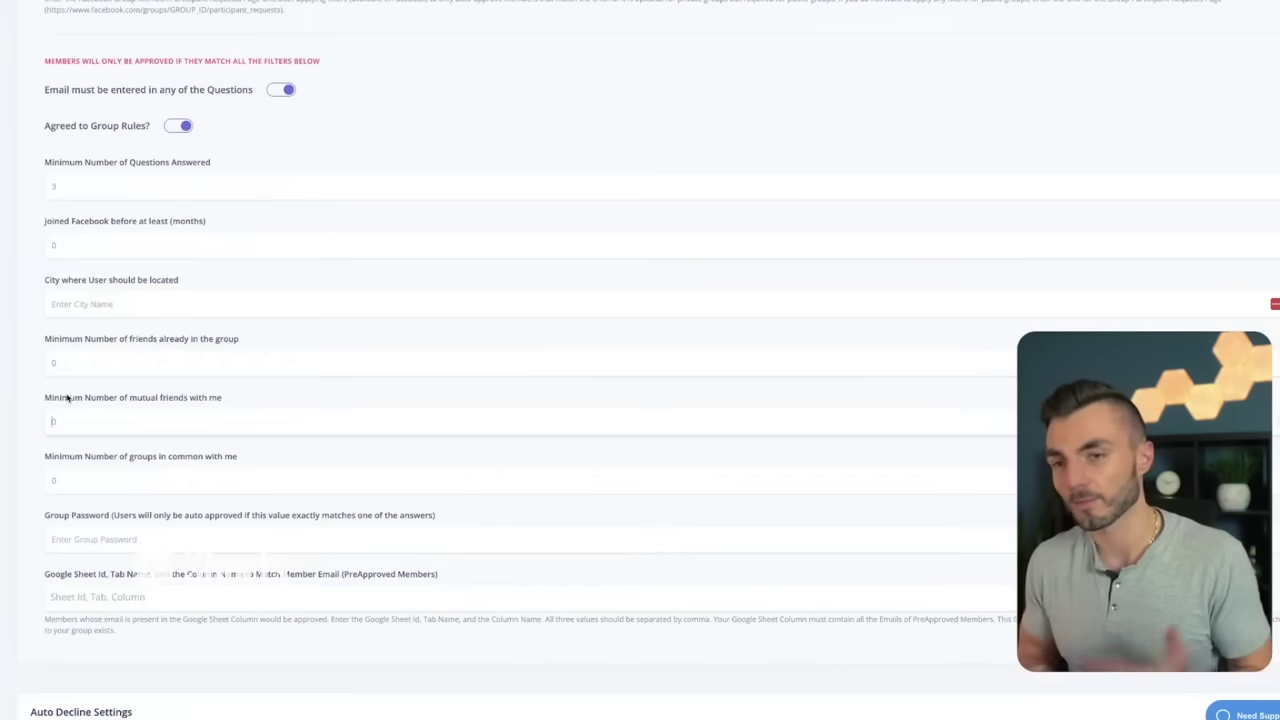
{"action": "triple_click", "coordinate": [86, 457]}
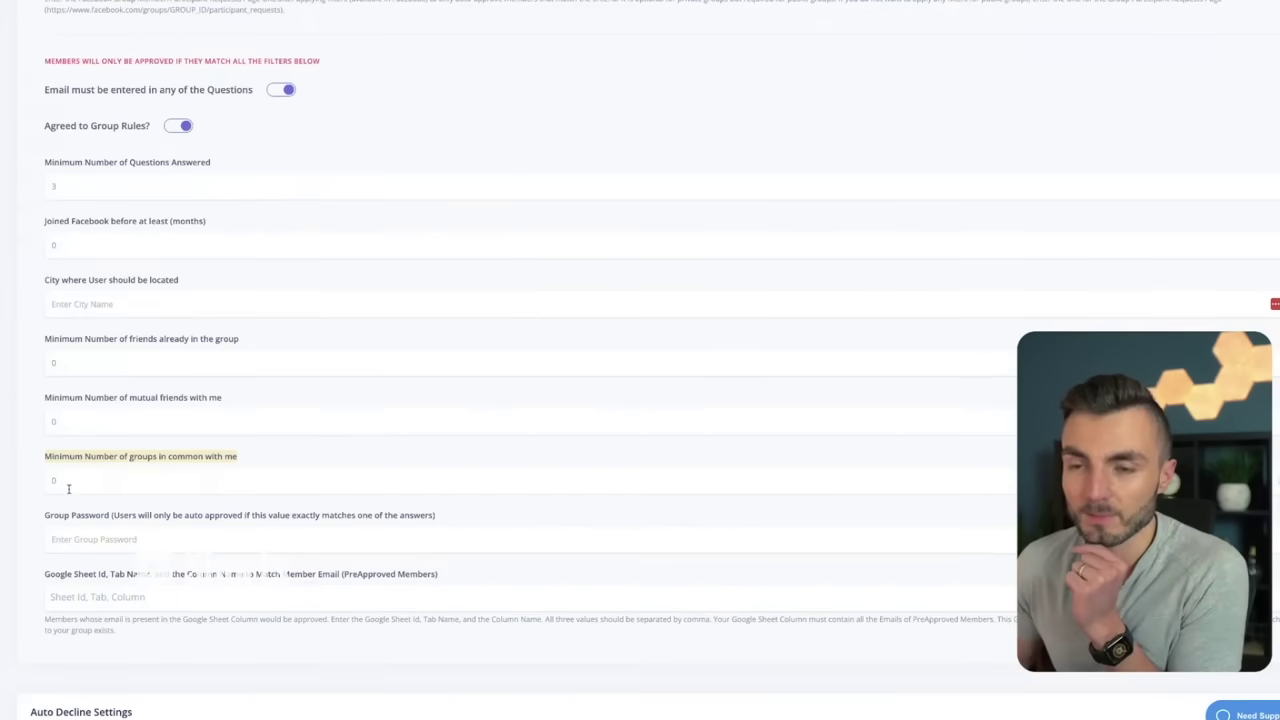
{"action": "left_click", "coordinate": [72, 363]}
{"action": "left_click", "coordinate": [64, 424]}
{"action": "left_click", "coordinate": [62, 477]}
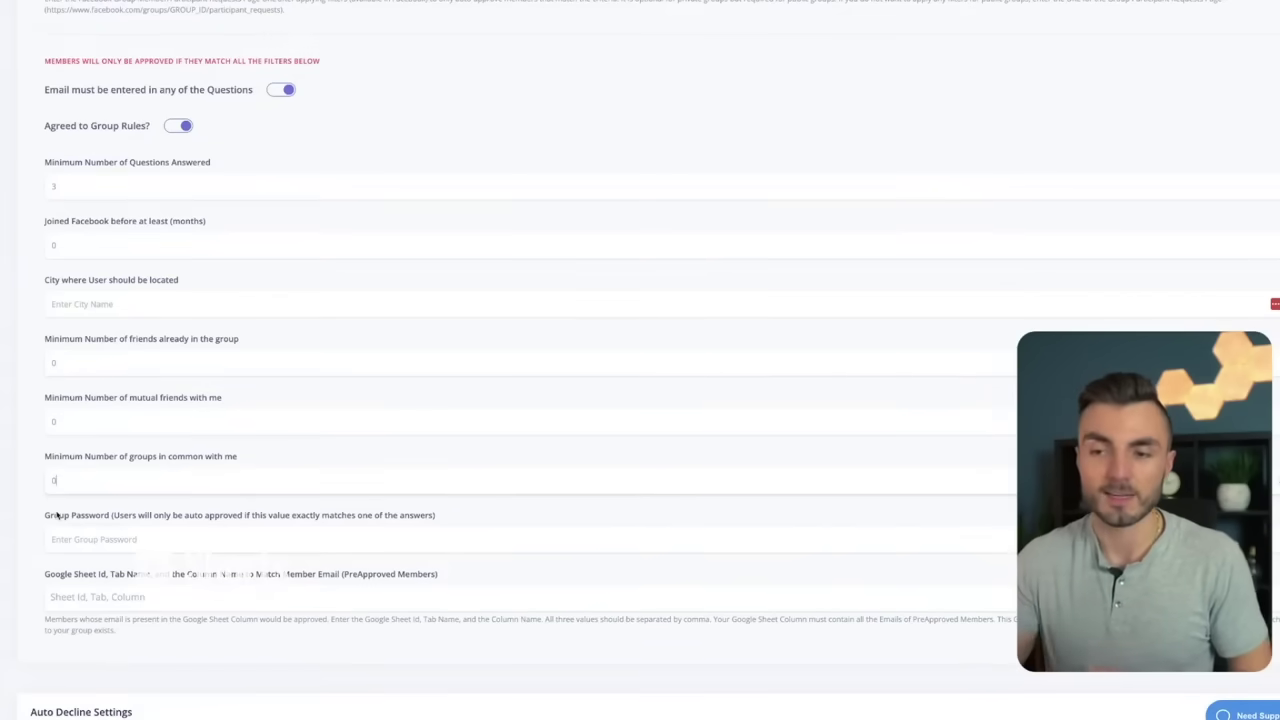
{"action": "left_click", "coordinate": [93, 541]}
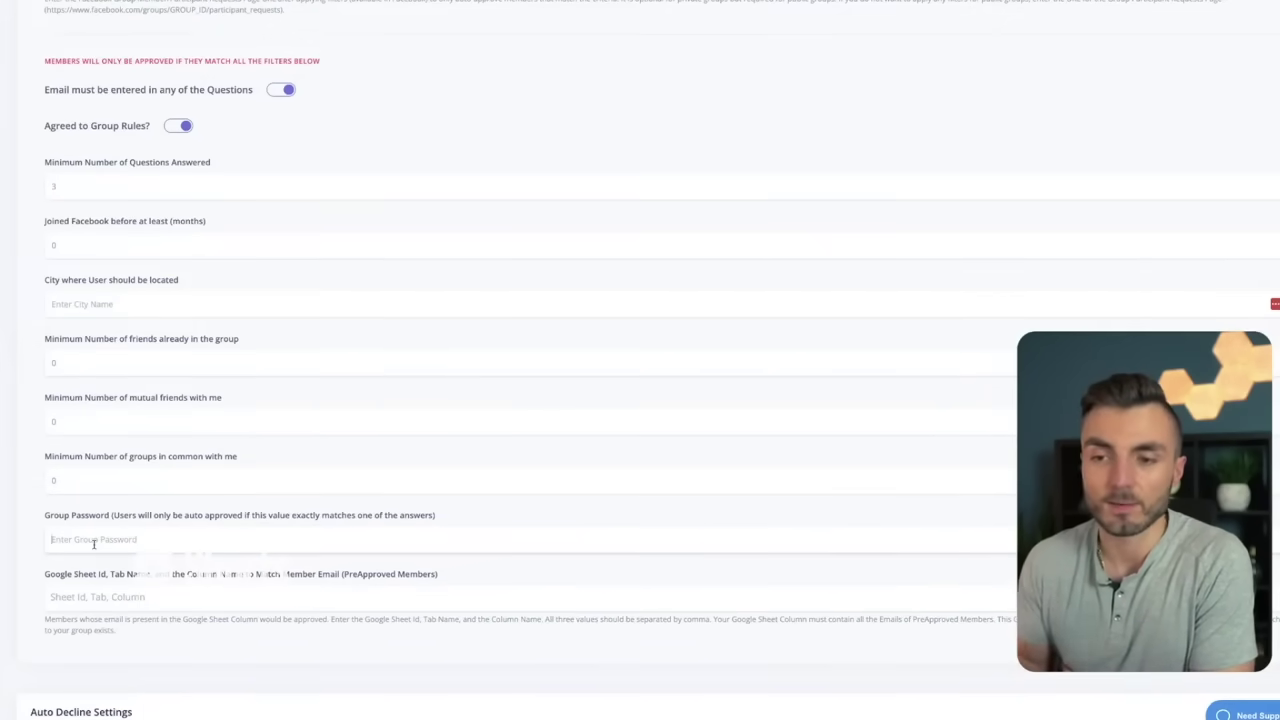
Enable auto decline for Test Group and decline member requests only after 3 days have passed
{"action": "scroll", "coordinate": [93, 543], "scroll_direction": "down", "scroll_amount": 6}
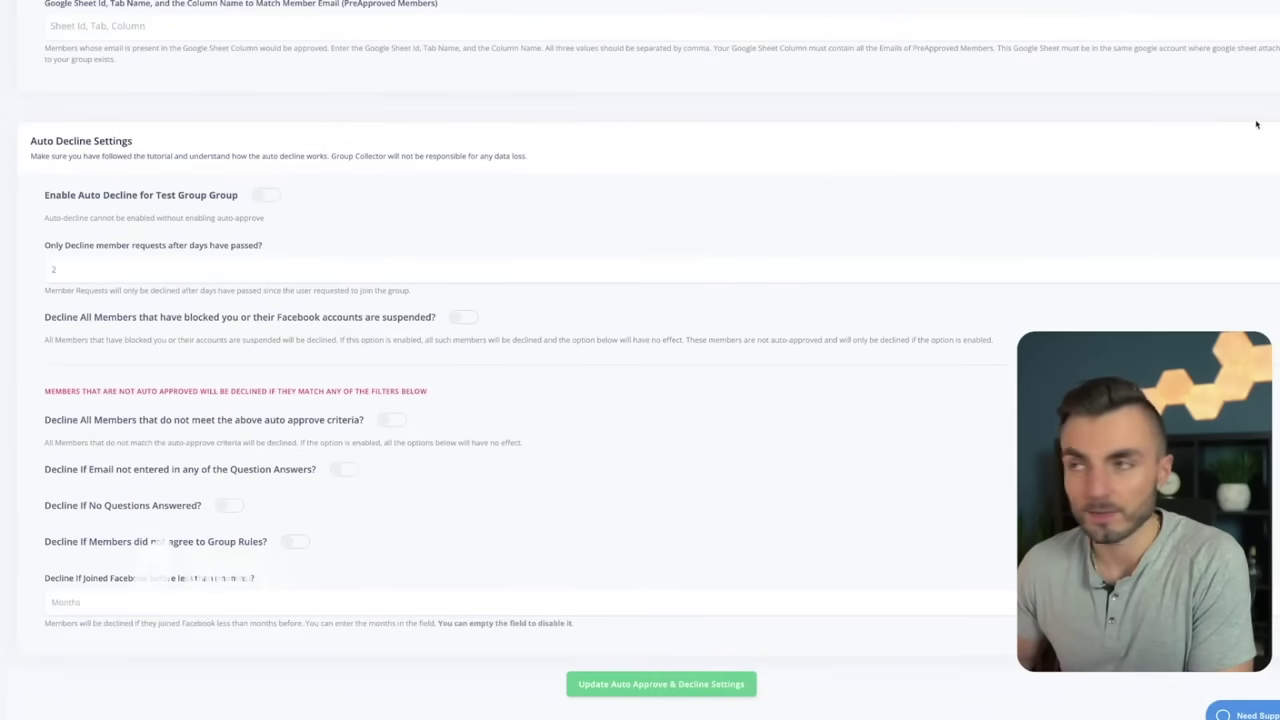
{"action": "left_click", "coordinate": [266, 197]}
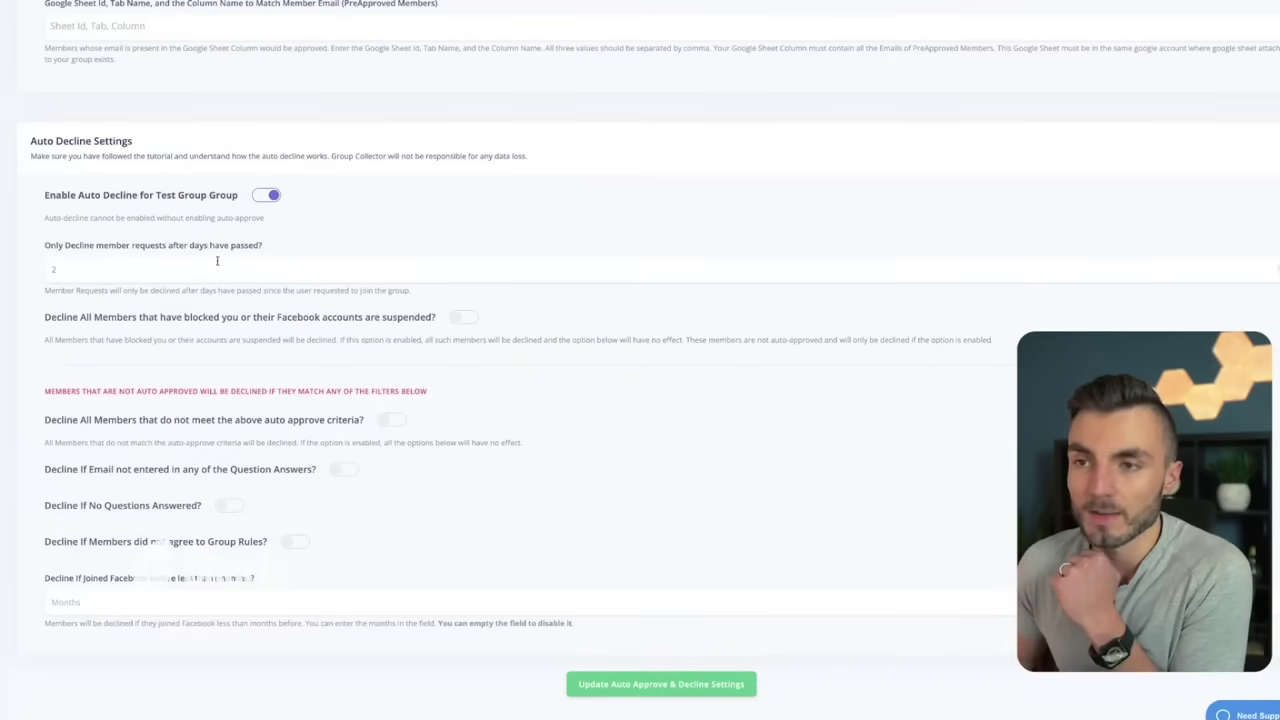
{"action": "left_click", "coordinate": [185, 270]}
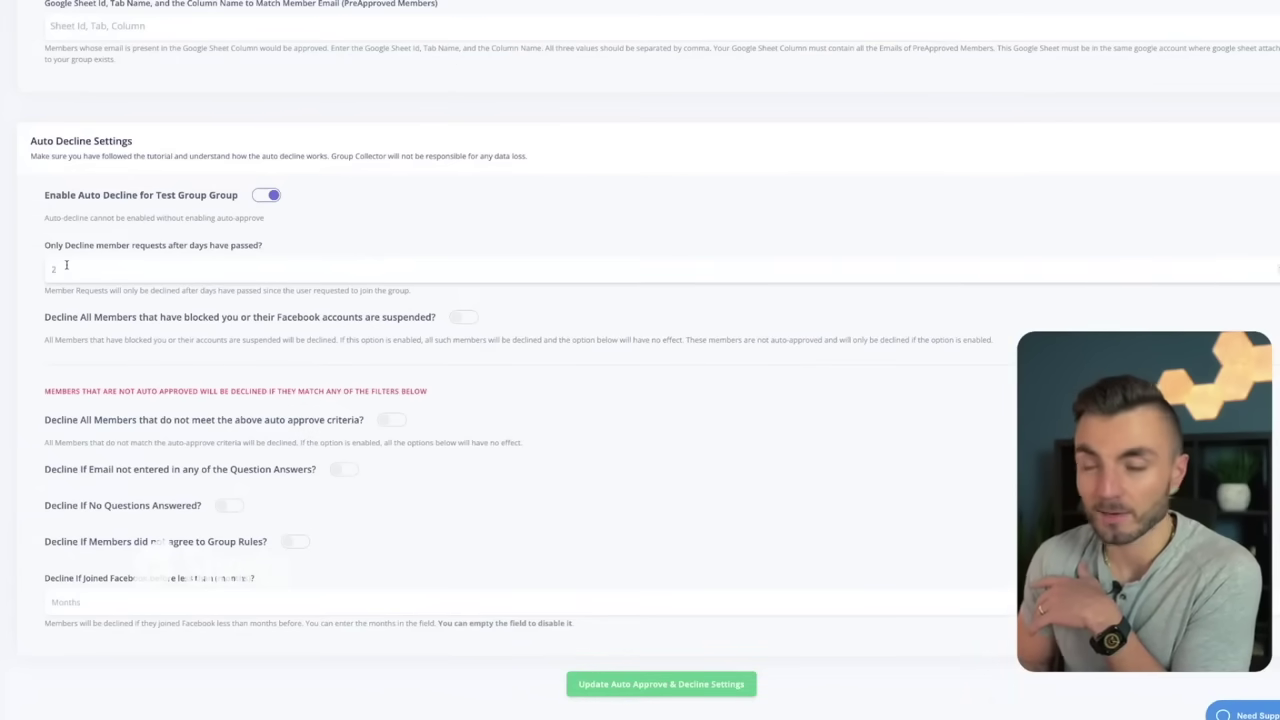
{"action": "key", "text": "BackSpace"}
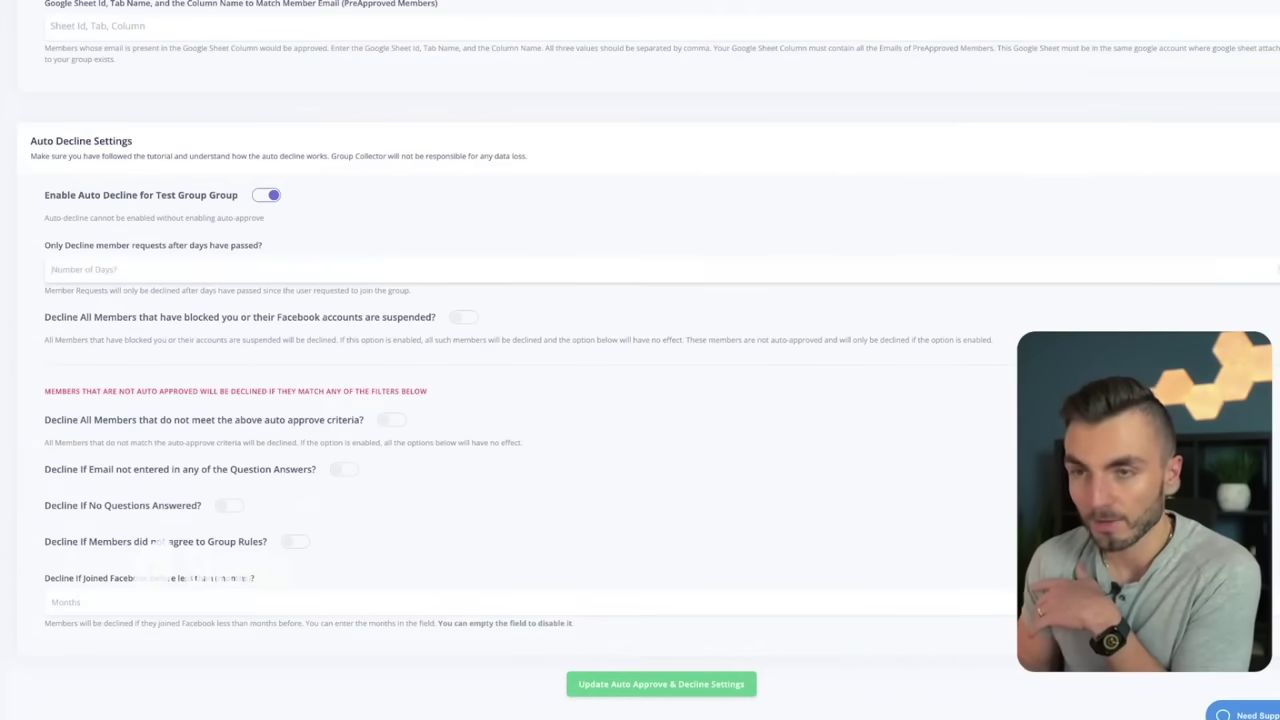
{"action": "type", "text": "3"}
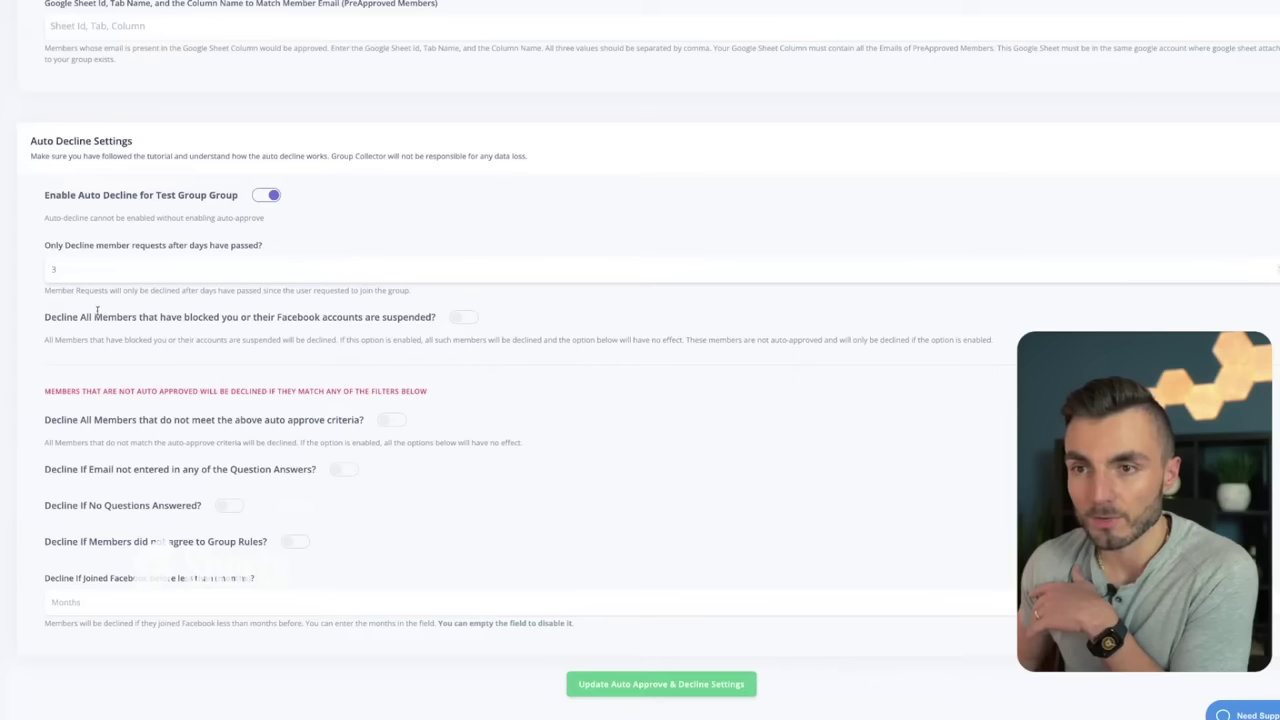
Turn on declining of members who blocked you or have suspended Facebook accounts, and update the auto approve and decline settings
{"action": "left_click_drag", "start_coordinate": [57, 316], "coordinate": [113, 321]}
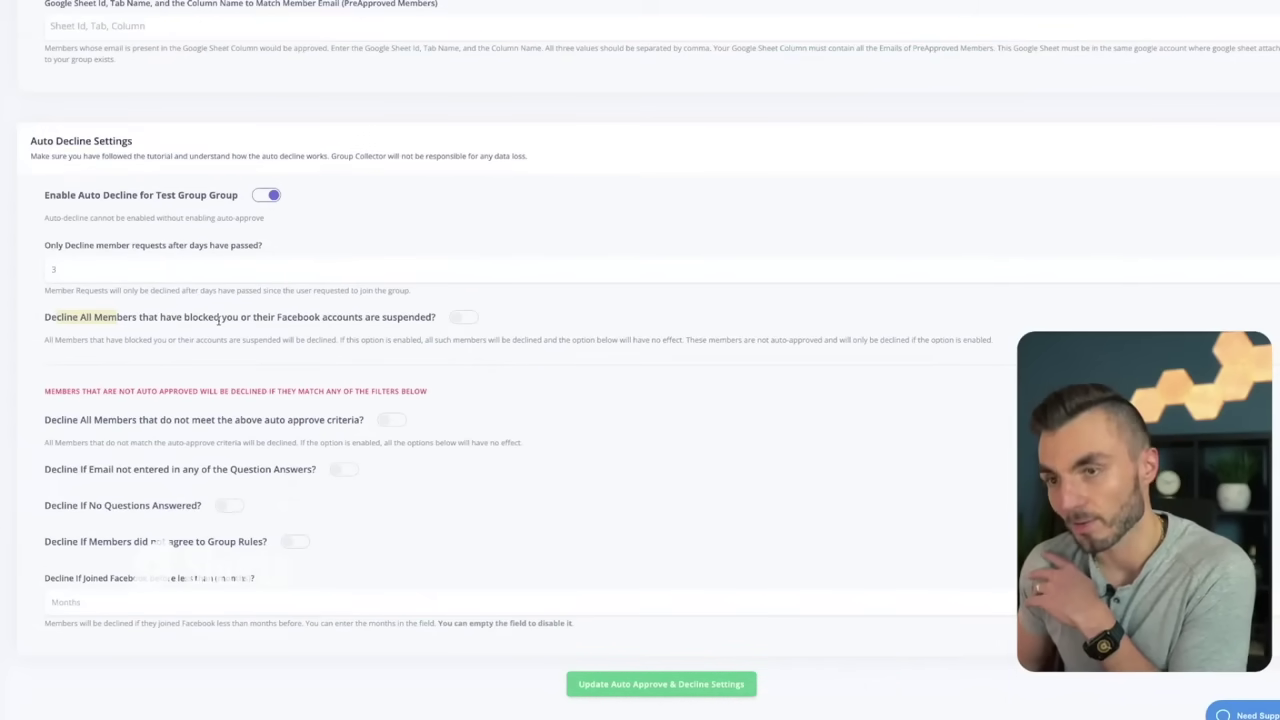
{"action": "left_click", "coordinate": [460, 317]}
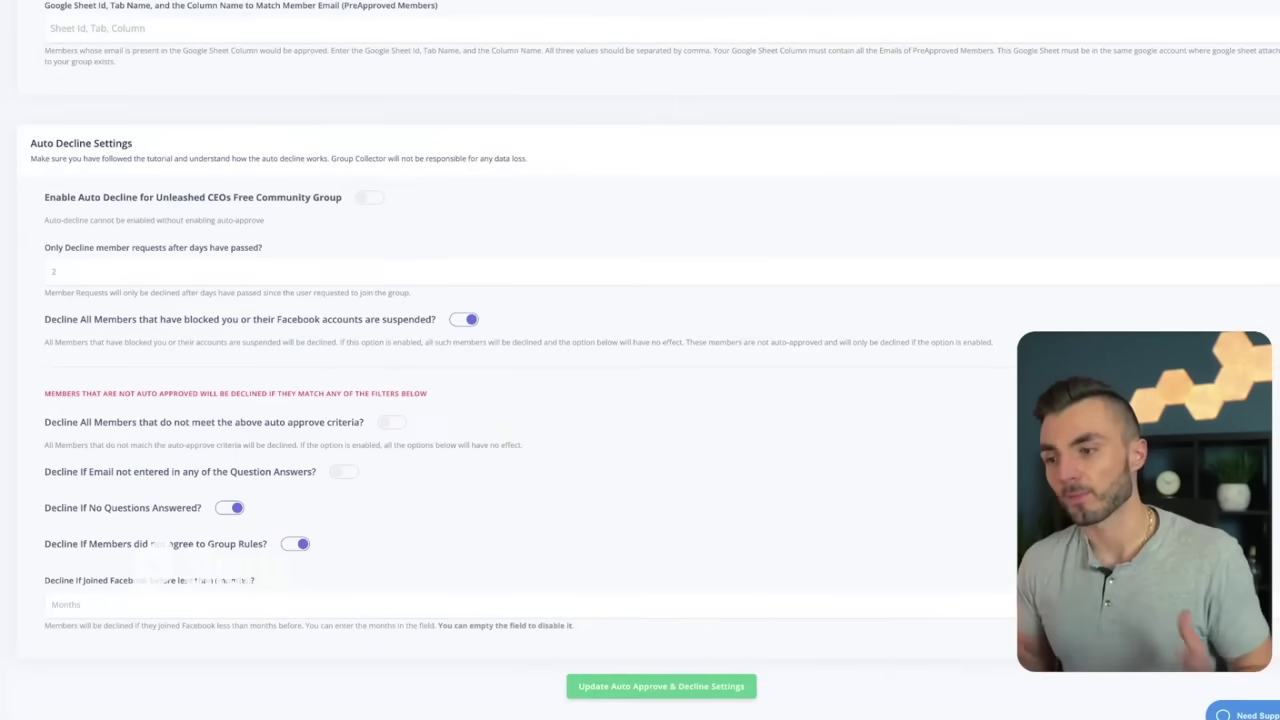
{"action": "left_click", "coordinate": [684, 689]}
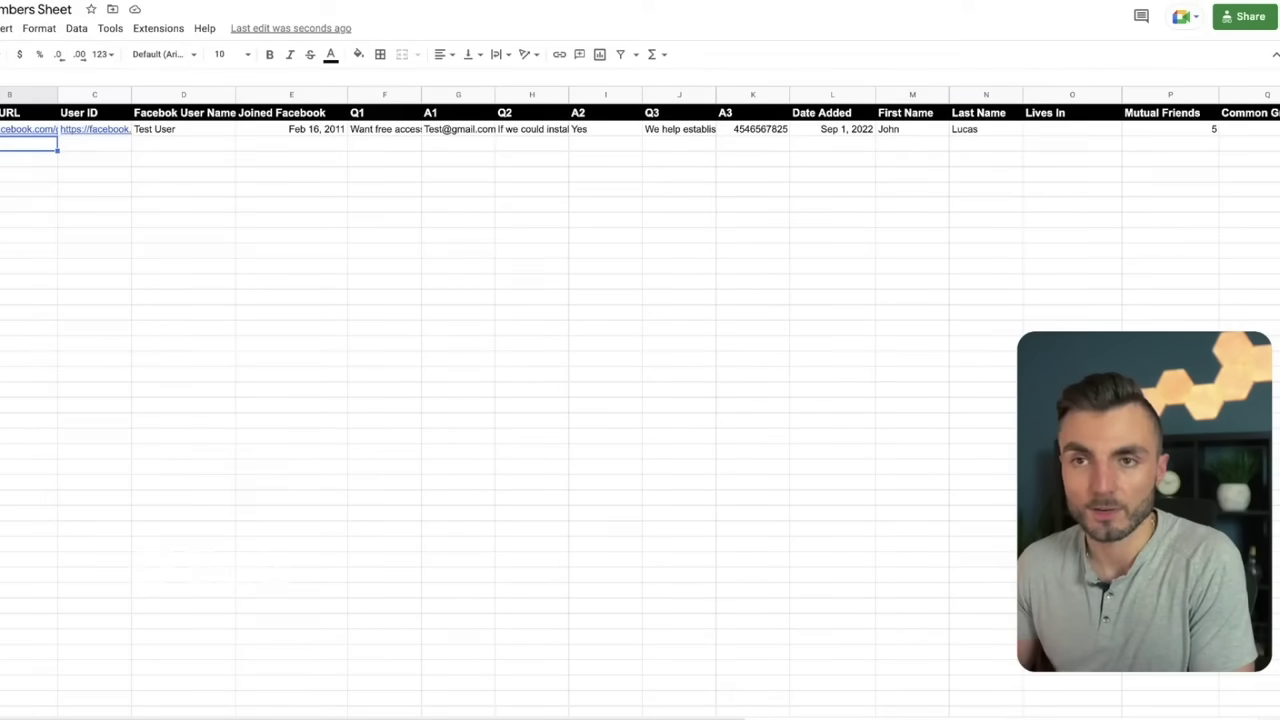
Examine the collected member's URL, user ID, Facebook name, joining date and first membership question and answer in the members sheet
{"action": "key", "text": "Left"}
{"action": "left_click", "coordinate": [29, 175]}
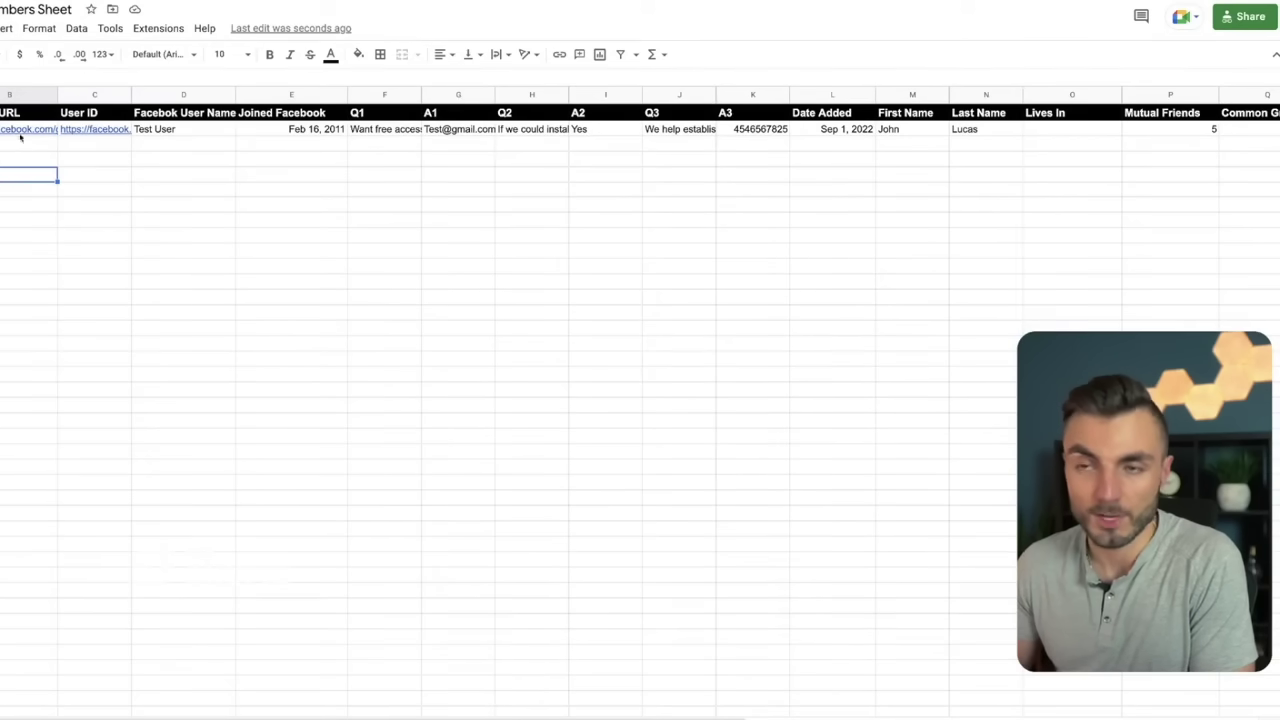
{"action": "left_click", "coordinate": [91, 160]}
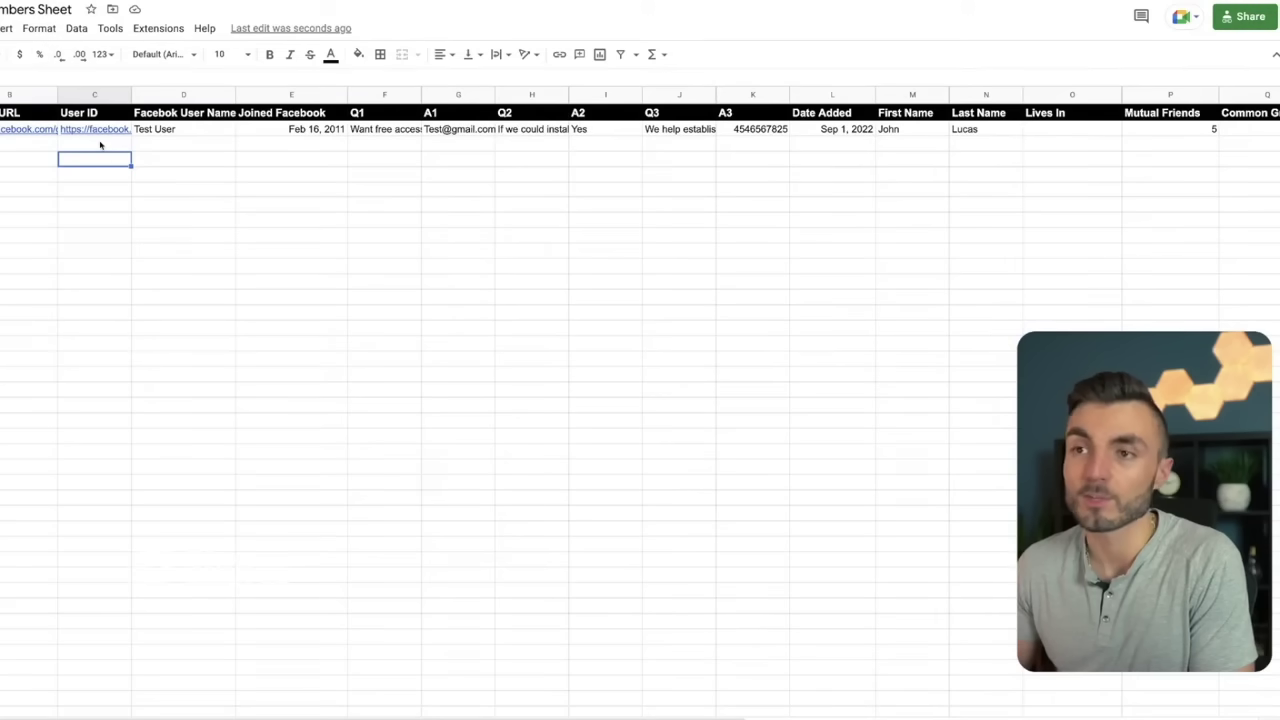
{"action": "left_click", "coordinate": [167, 158]}
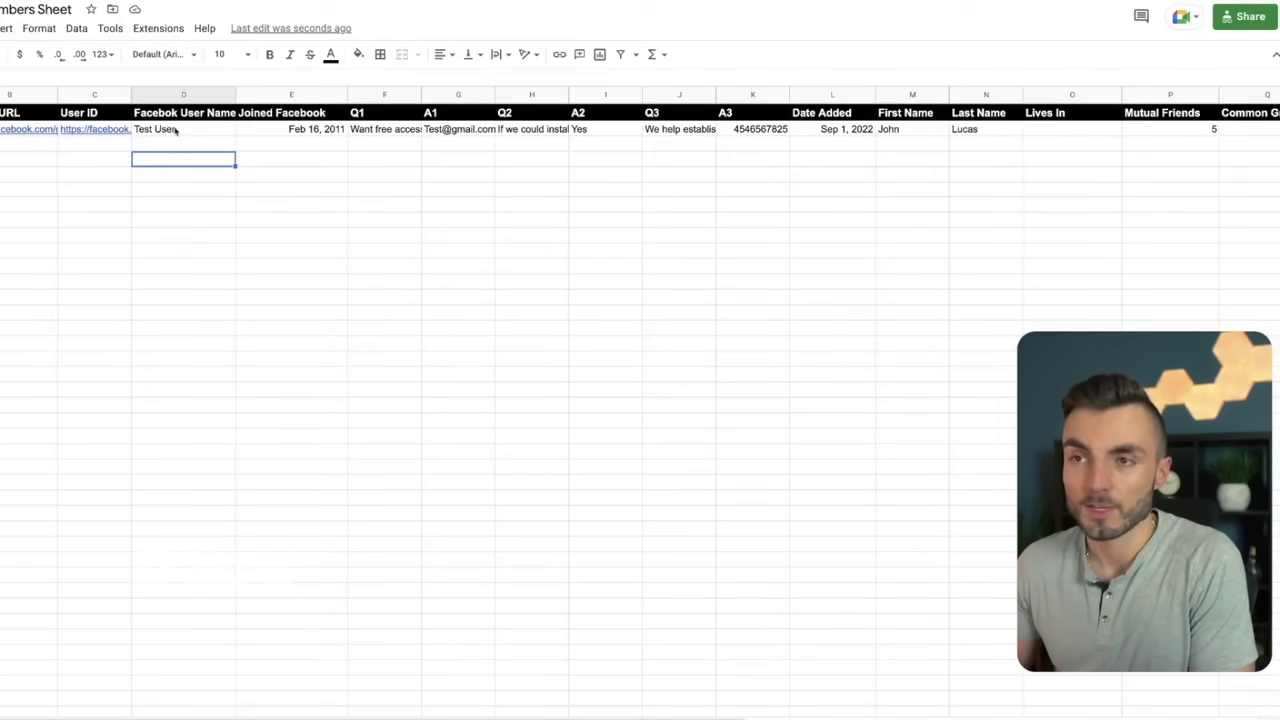
{"action": "left_click", "coordinate": [261, 166]}
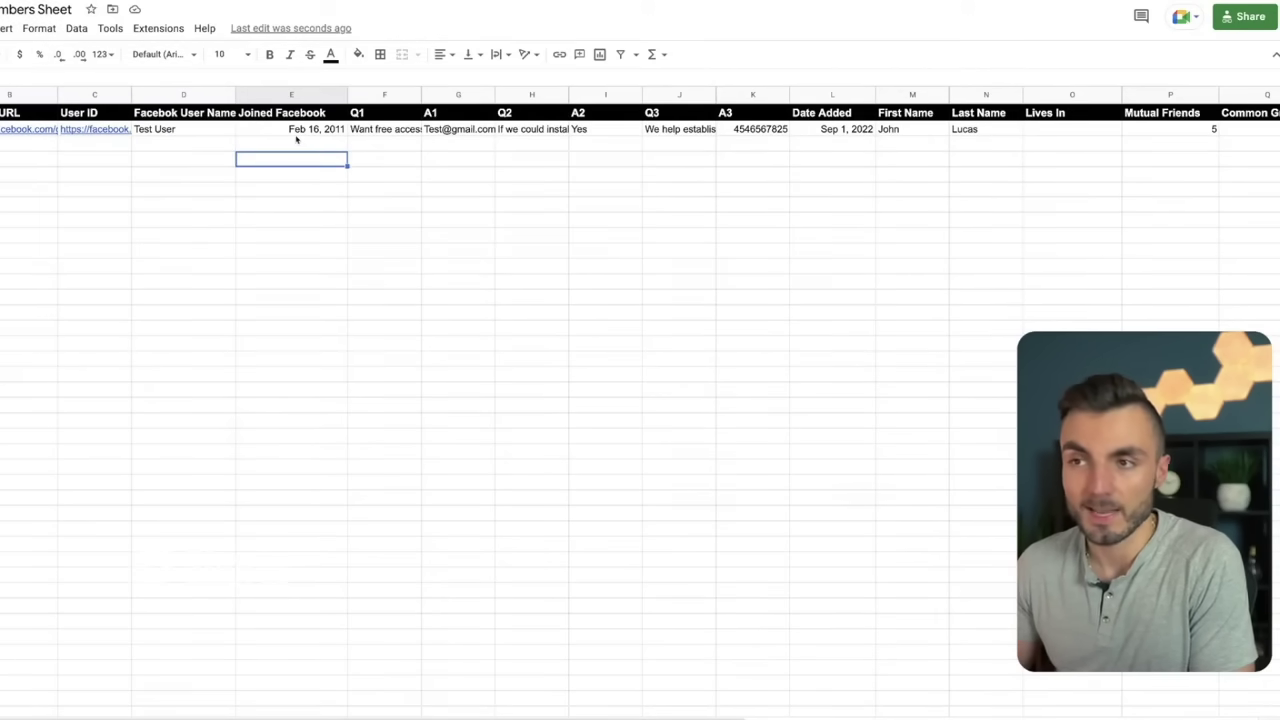
{"action": "left_click", "coordinate": [366, 162]}
{"action": "left_click", "coordinate": [386, 135]}
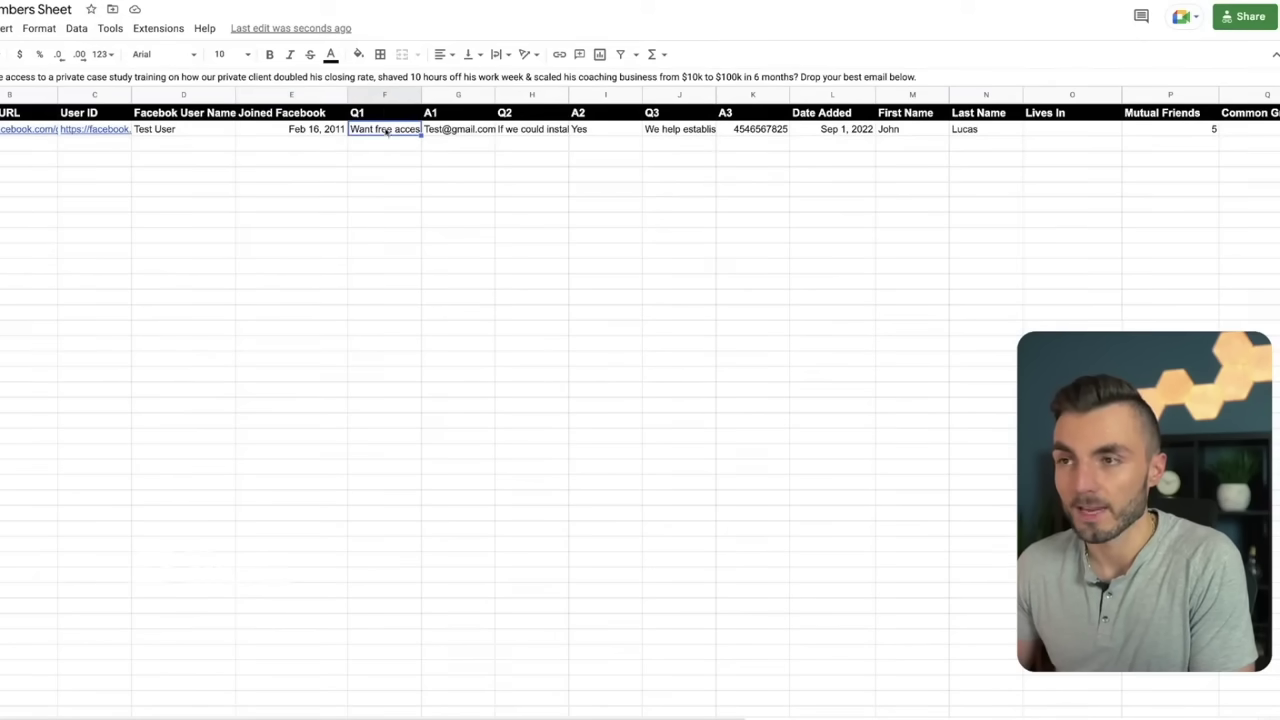
{"action": "left_click", "coordinate": [403, 163]}
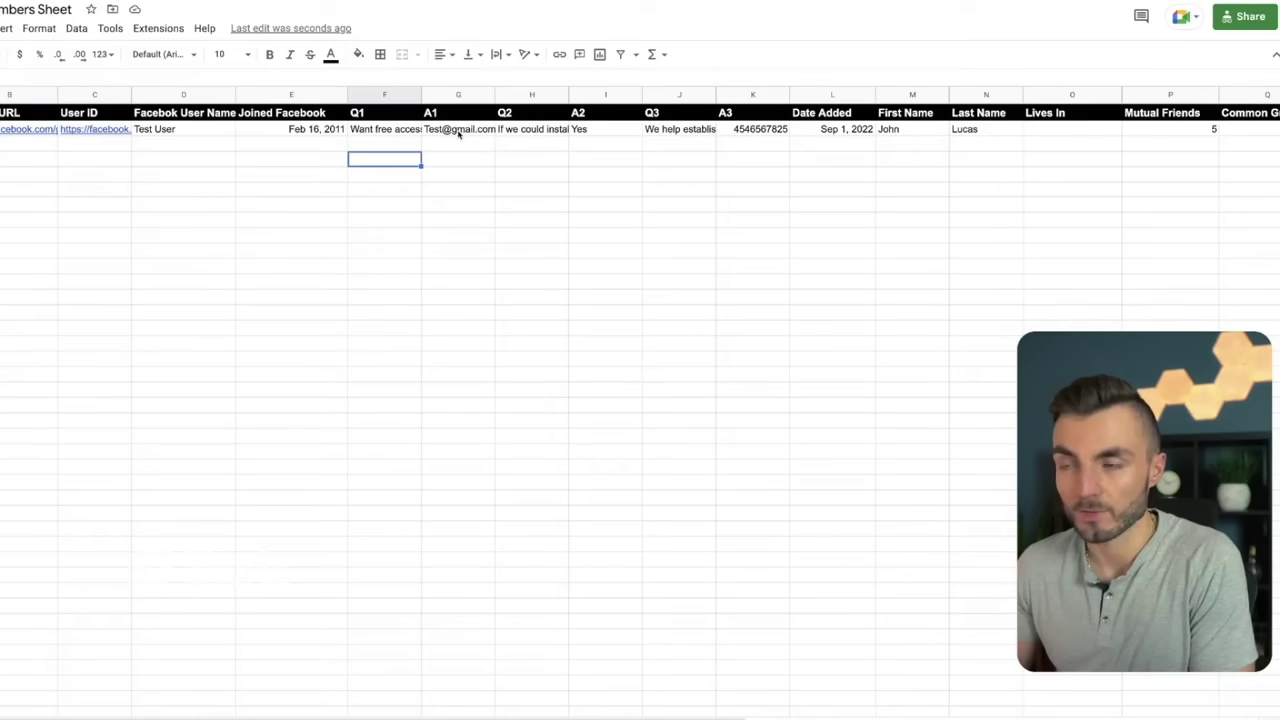
{"action": "left_click", "coordinate": [389, 178]}
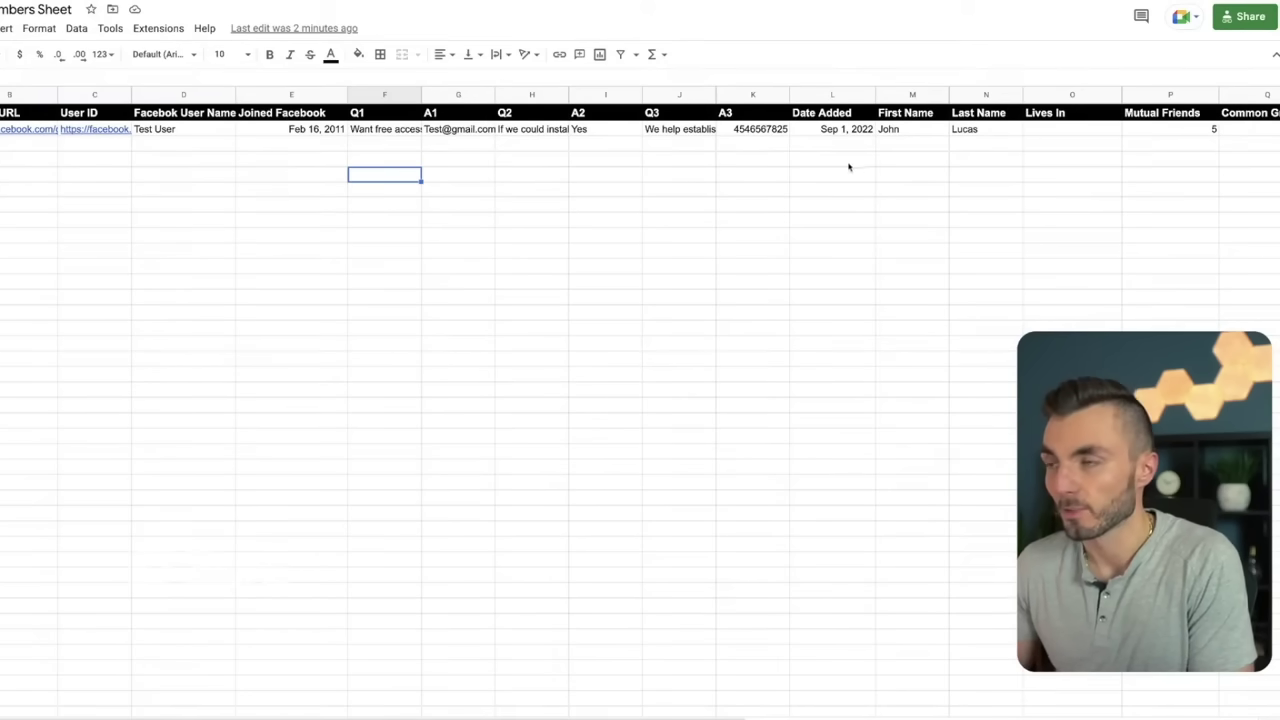
Review the member's remaining columns, from date added and name through mutual friends, common groups, email and inviter to group rules
{"action": "scroll", "coordinate": [848, 164], "scroll_direction": "right", "scroll_amount": 2}
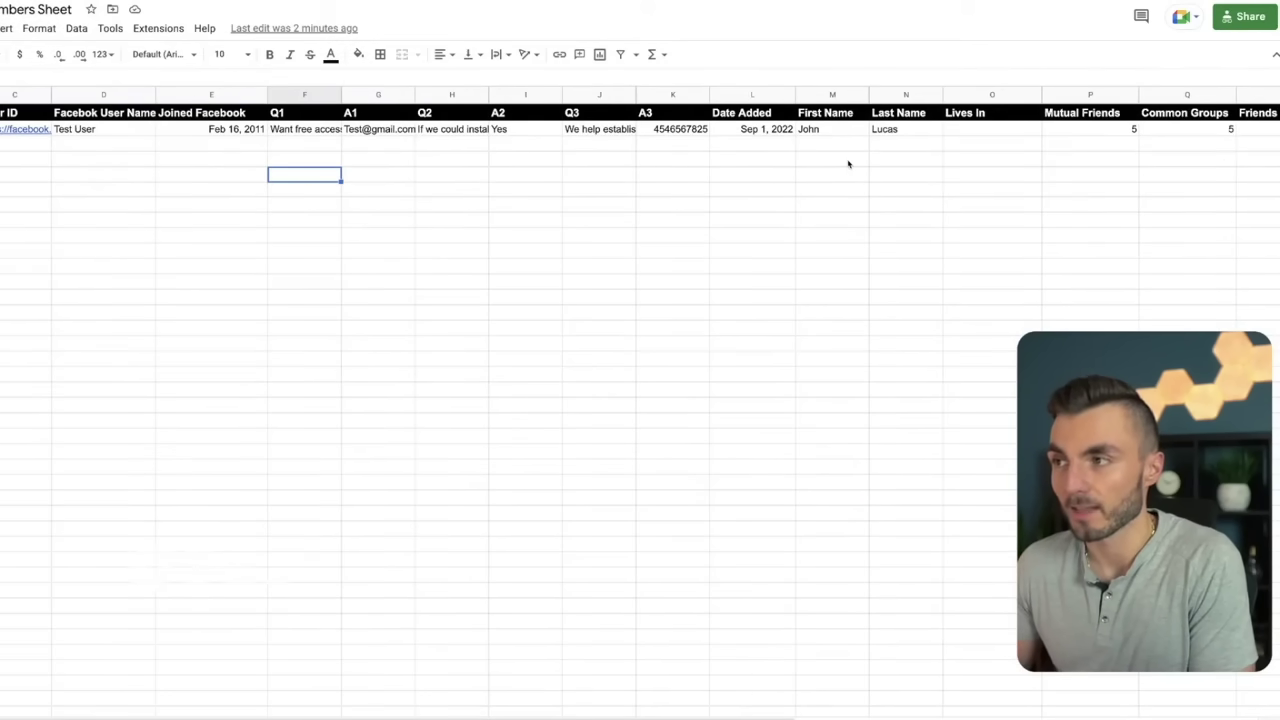
{"action": "scroll", "coordinate": [905, 152], "scroll_direction": "right", "scroll_amount": 6}
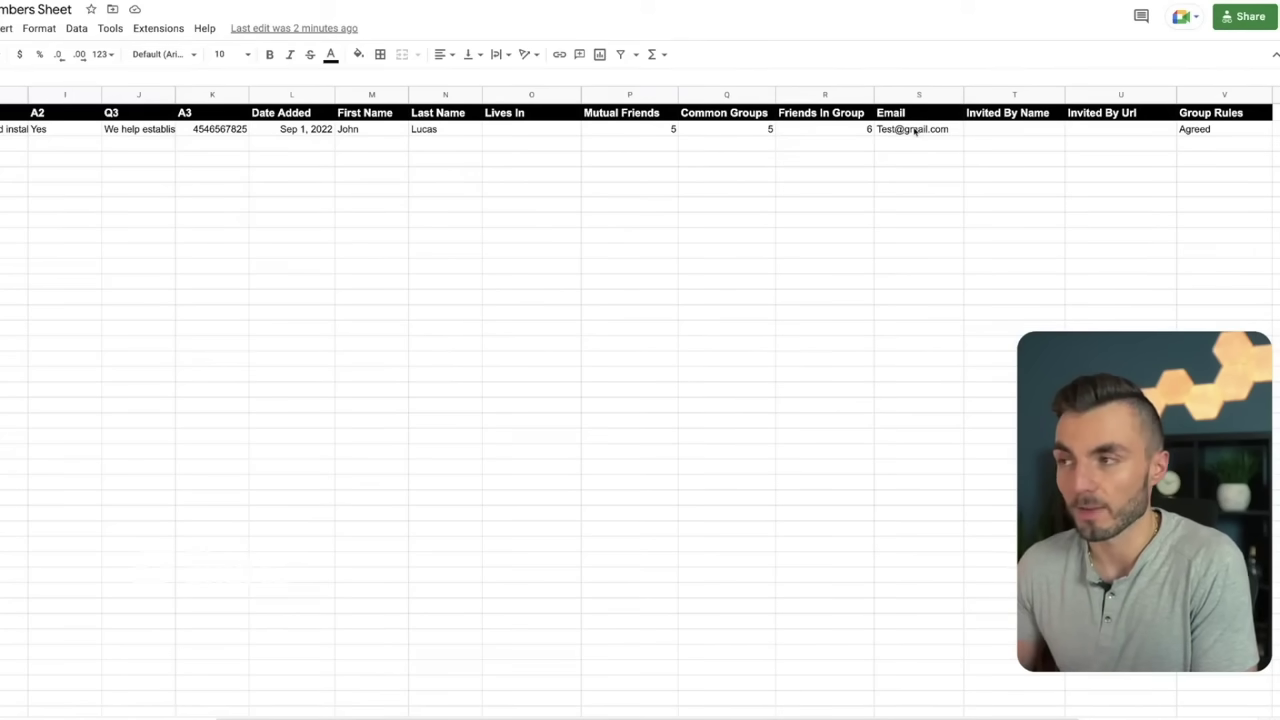
{"action": "mouse_move", "coordinate": [914, 131]}
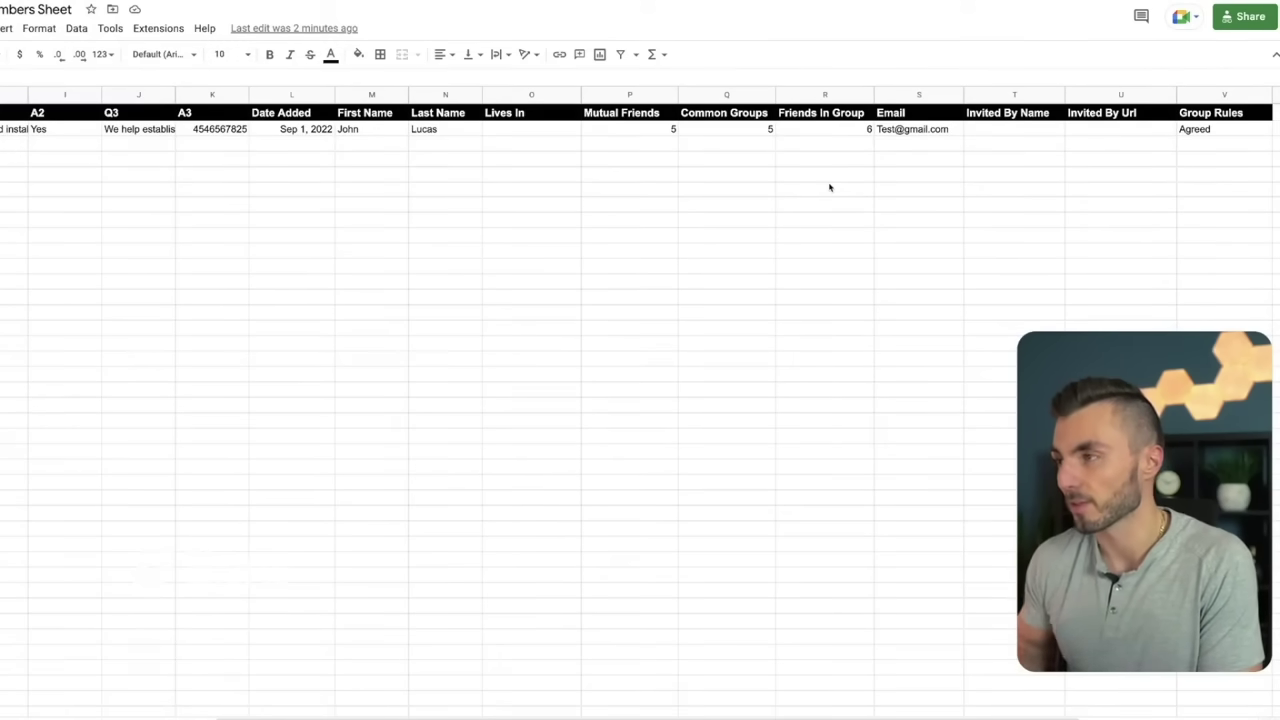
{"action": "scroll", "coordinate": [829, 187], "scroll_direction": "right", "scroll_amount": 3}
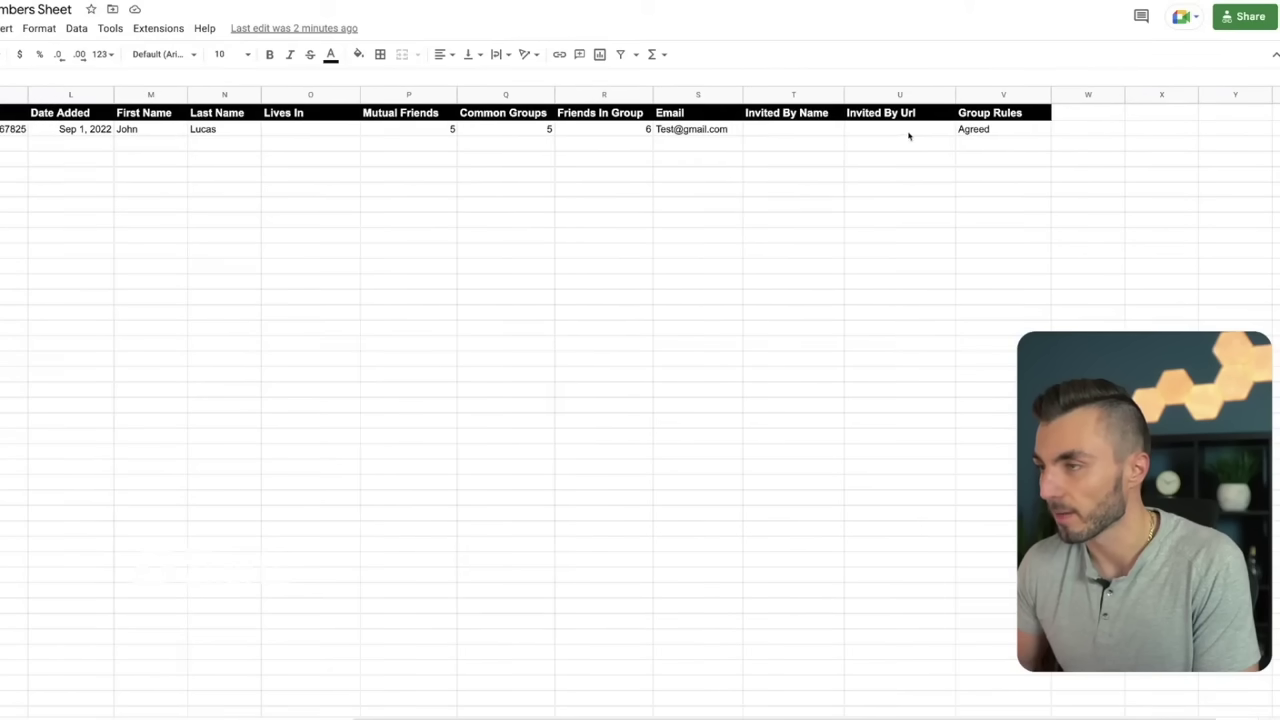
{"action": "left_click", "coordinate": [999, 131]}
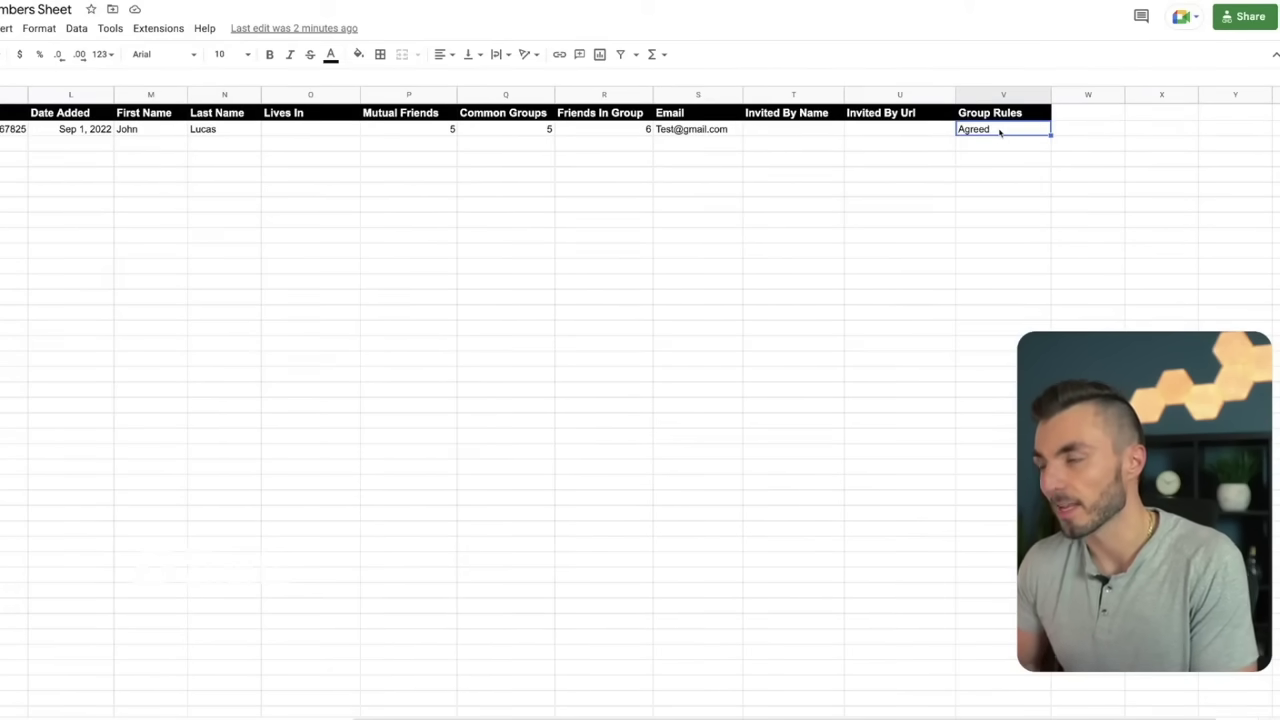